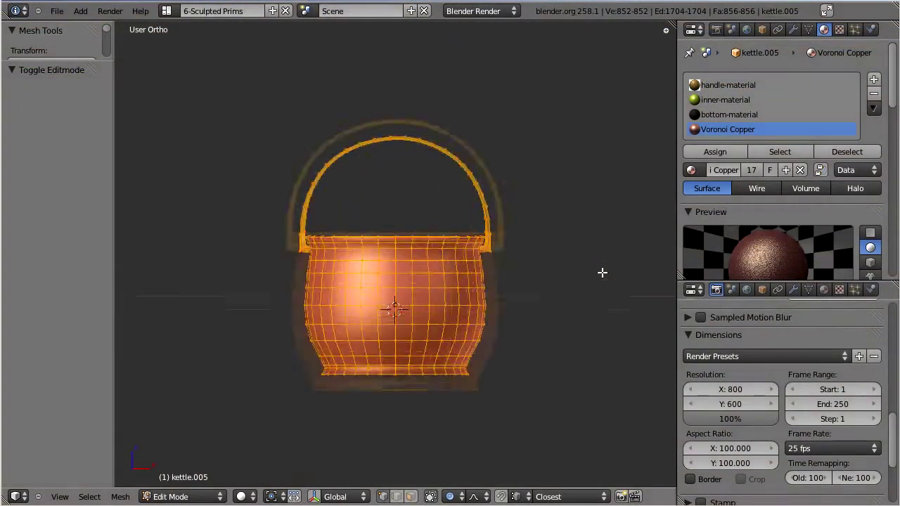
# Examine the selected rim faces from the front and the UV layouts of the kettle meshes.
pyautogui.press('KP_1')
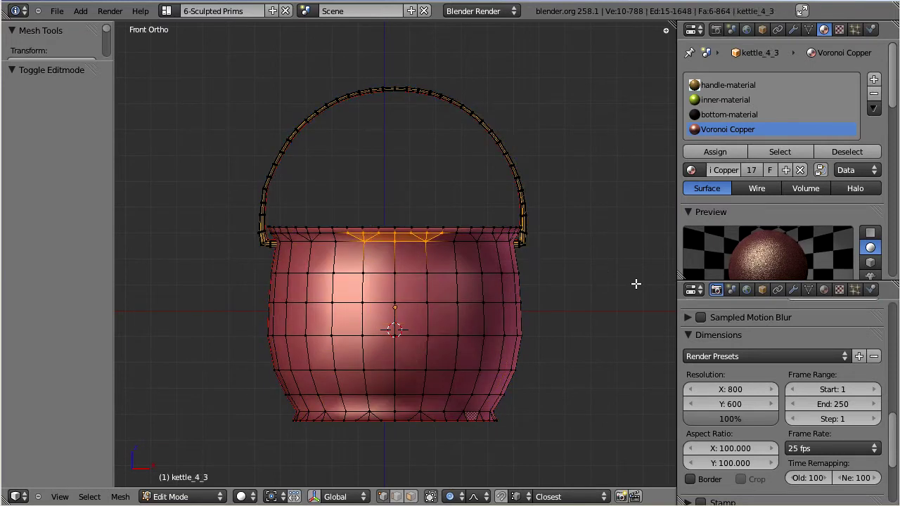
pyautogui.press('KP_Decimal')
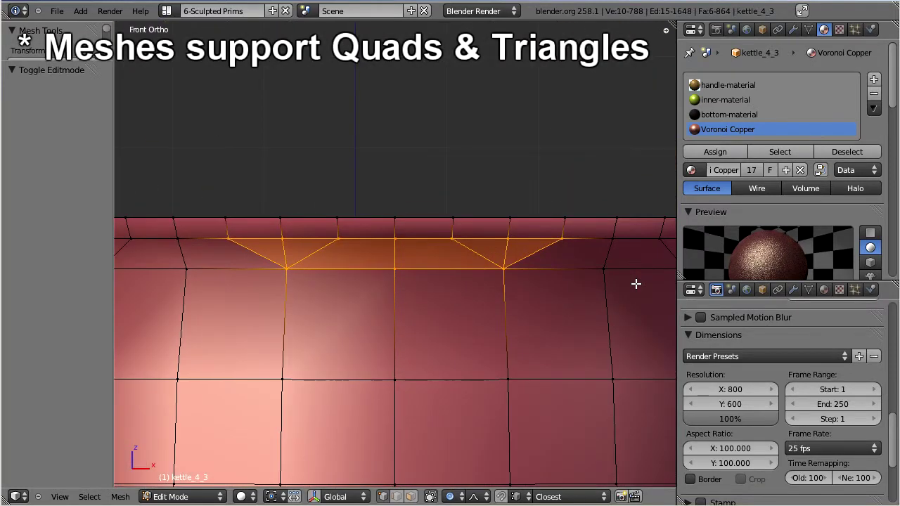
pyautogui.moveTo(342, 287); pyautogui.dragTo(413, 273, button='middle')
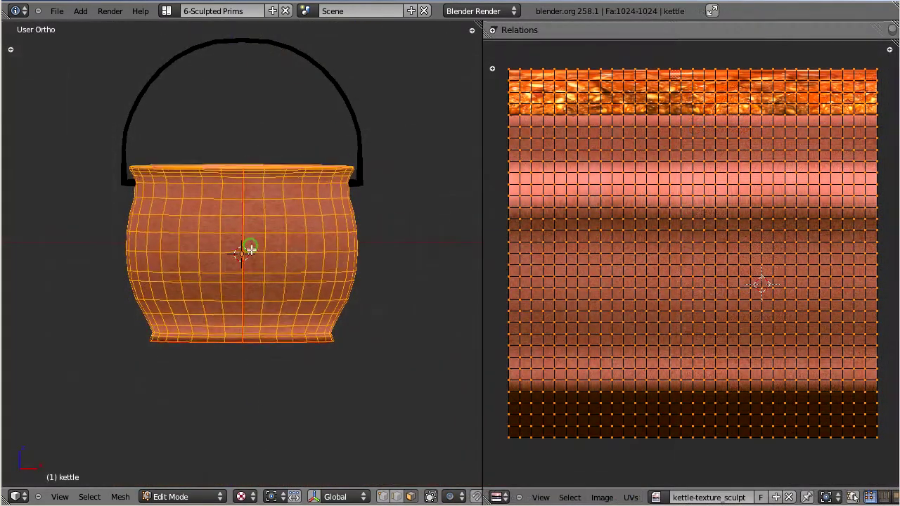
pyautogui.moveTo(251, 249); pyautogui.dragTo(247, 386, button='middle')
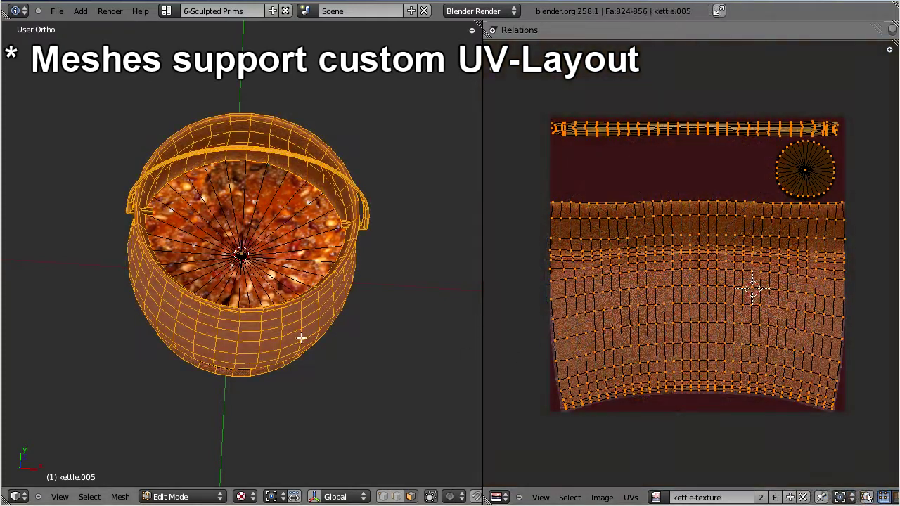
pyautogui.moveTo(301, 339); pyautogui.dragTo(334, 353, button='middle')
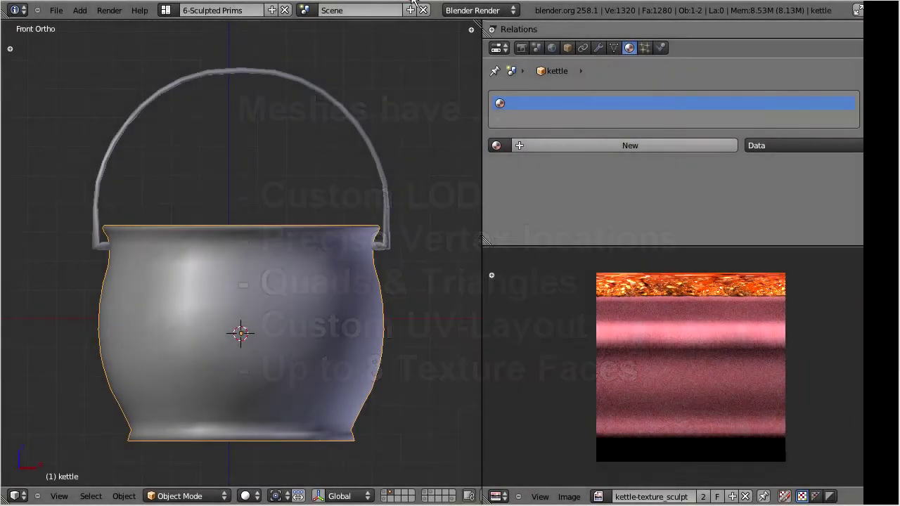
# Enter mesh editing on the kettle and mark the inner edge loop around its floor as a seam.
pyautogui.moveTo(172, 260); pyautogui.dragTo(255, 408, button='middle')
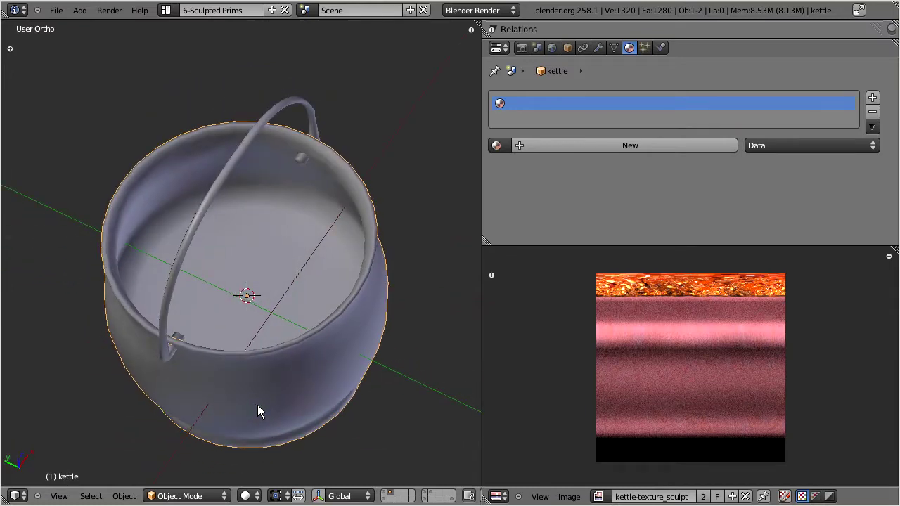
pyautogui.press('Tab')
pyautogui.scroll(3, 264, 404)
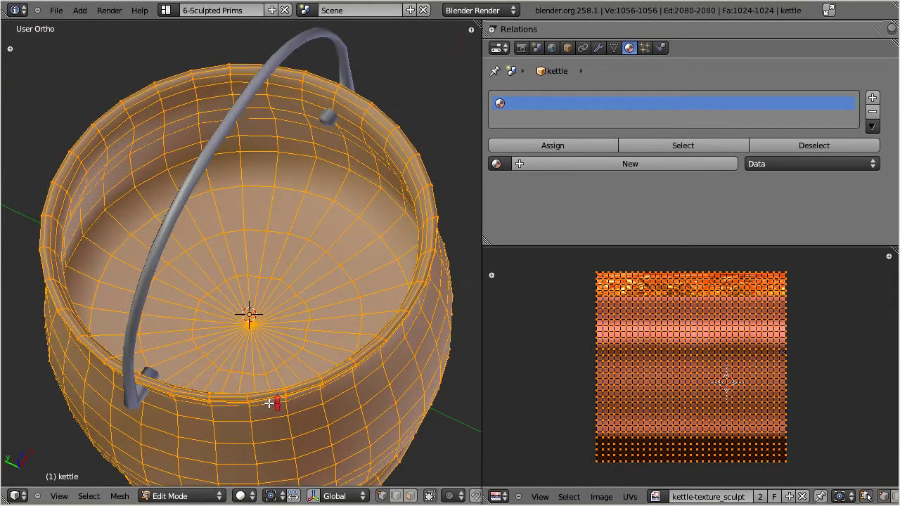
pyautogui.scroll(2, 269, 403)
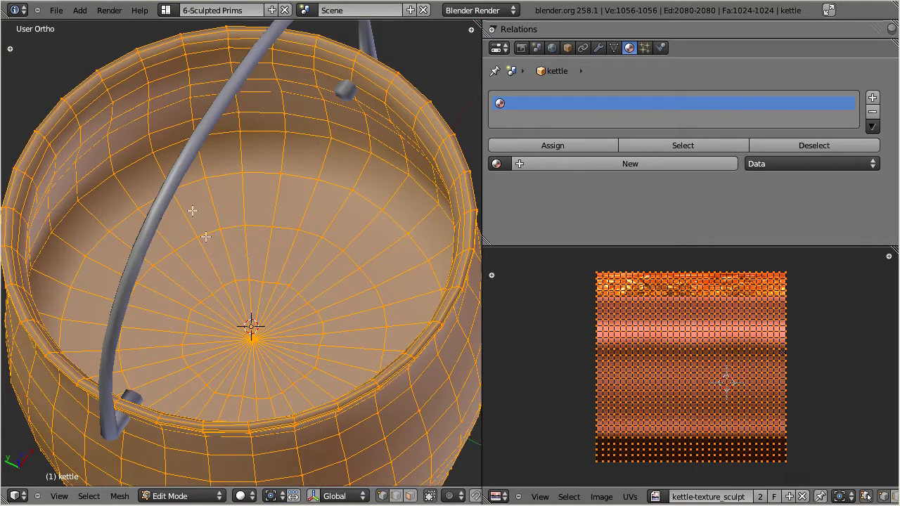
pyautogui.moveTo(60, 275); pyautogui.dragTo(206, 383, button='middle')
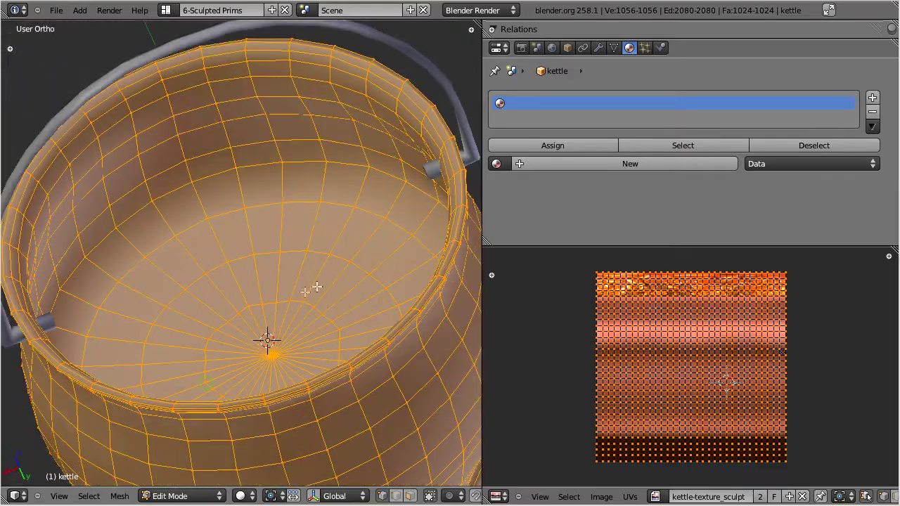
pyautogui.moveTo(302, 291); pyautogui.dragTo(277, 274, button='middle')
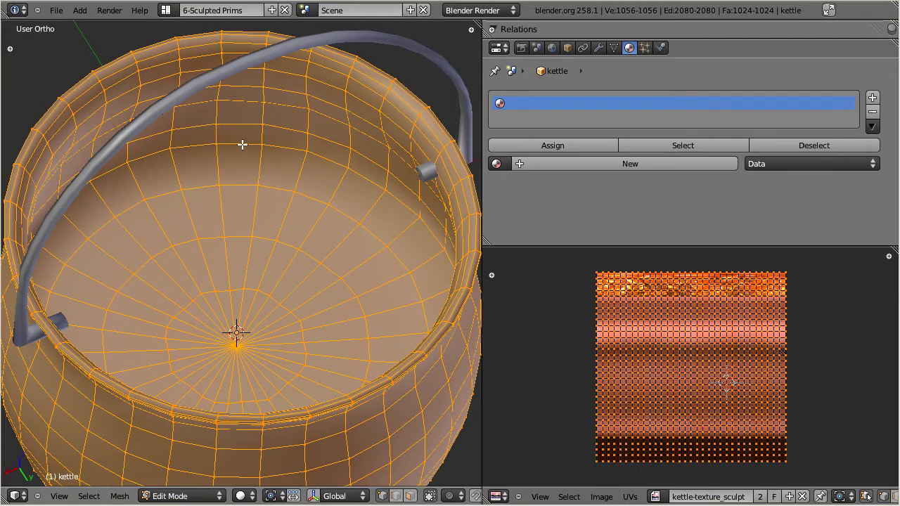
pyautogui.keyDown('alt'); pyautogui.rightClick(242, 144); pyautogui.keyUp('alt')
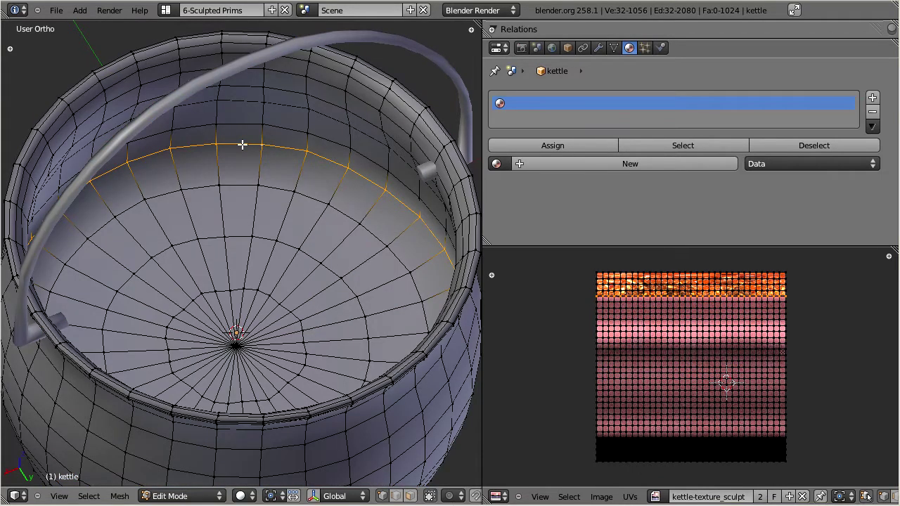
pyautogui.hotkey('ctrl', 'e')
pyautogui.click(216, 148)
# Mark the outer edge loop around the kettle's underside as a seam.
pyautogui.moveTo(203, 307); pyautogui.dragTo(240, 145, button='middle')
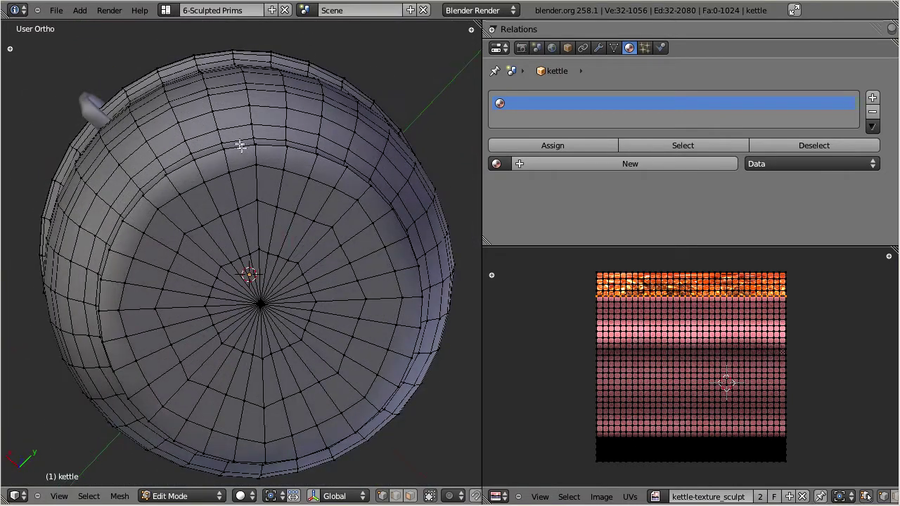
pyautogui.keyDown('alt'); pyautogui.rightClick(237, 149); pyautogui.keyUp('alt')
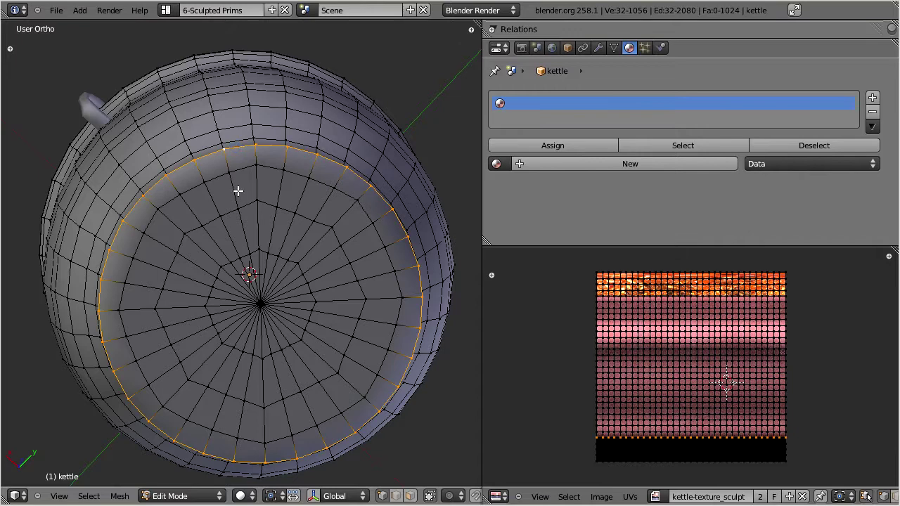
pyautogui.hotkey('ctrl', 'e')
pyautogui.click(213, 190)
pyautogui.scroll(-2, 281, 192)
pyautogui.moveTo(281, 192); pyautogui.dragTo(210, 360, button='middle')
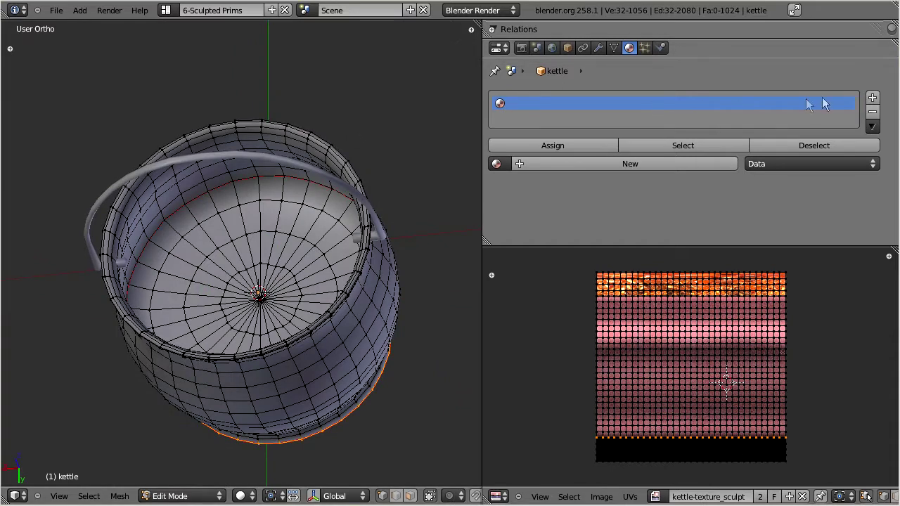
# Add two more material slots to the kettle and load Voronoi Copper into the first slot.
pyautogui.click(871, 98)
pyautogui.click(872, 99)
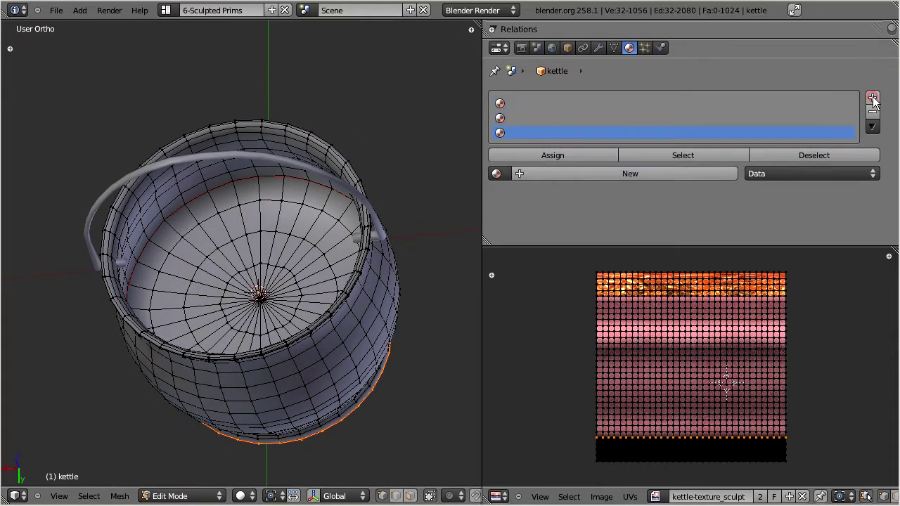
pyautogui.click(502, 104)
pyautogui.click(497, 173)
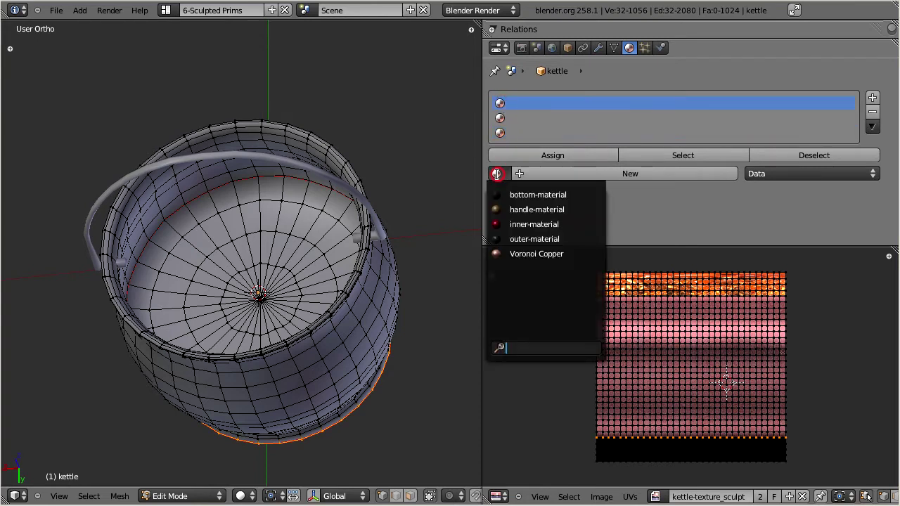
pyautogui.click(536, 253)
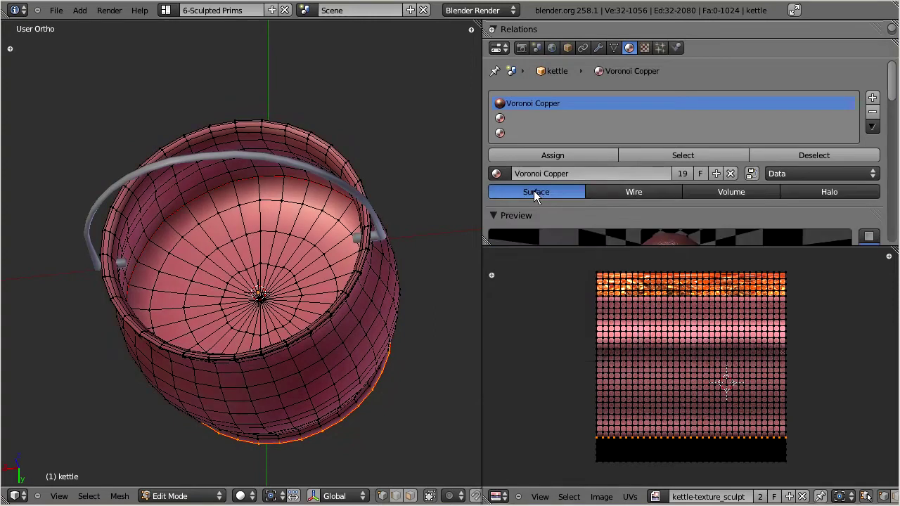
# Load inner-material into the kettle's second material slot and bottom-material into the third.
pyautogui.click(508, 119)
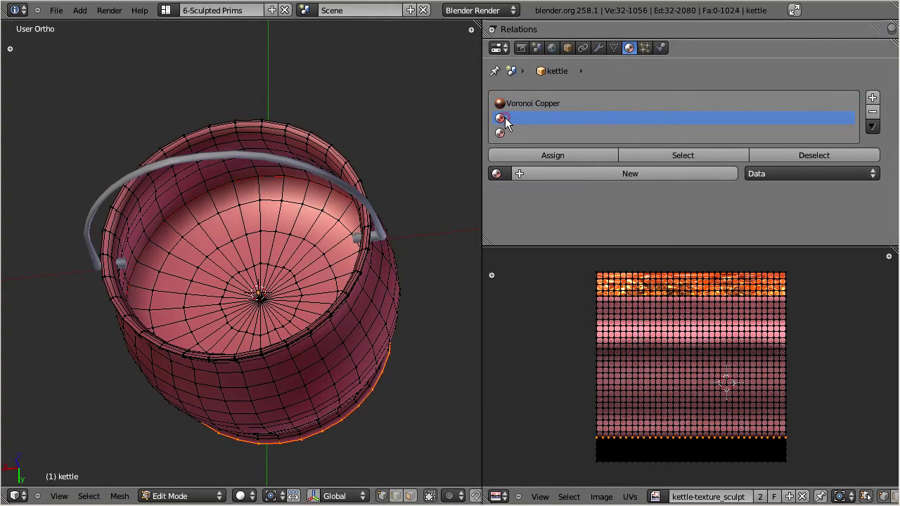
pyautogui.click(499, 174)
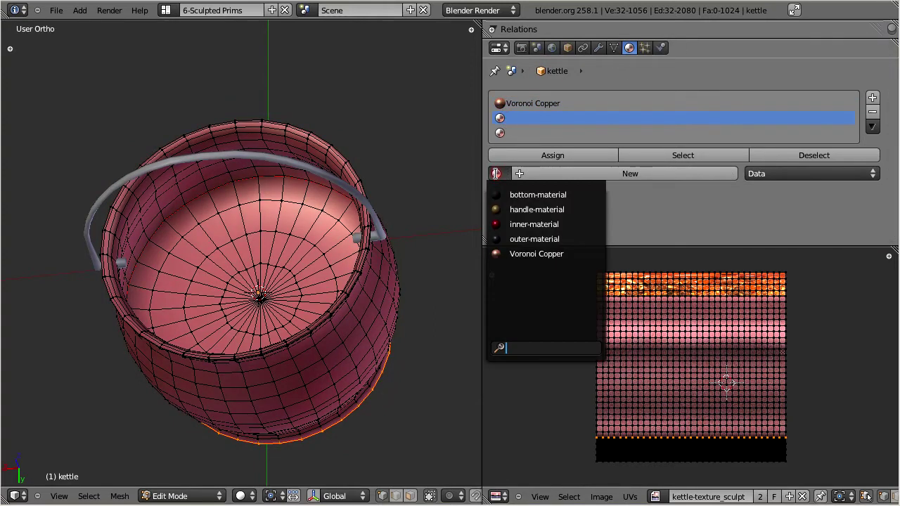
pyautogui.click(524, 225)
pyautogui.click(502, 132)
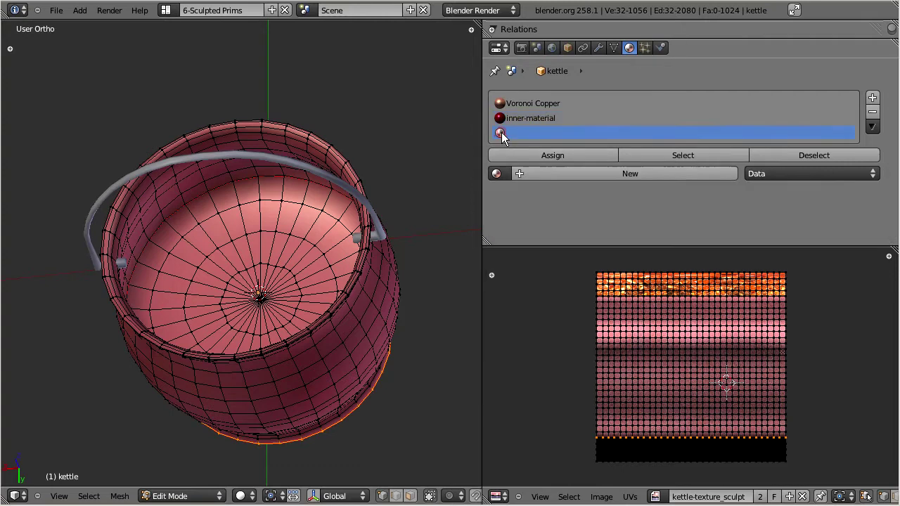
pyautogui.click(496, 174)
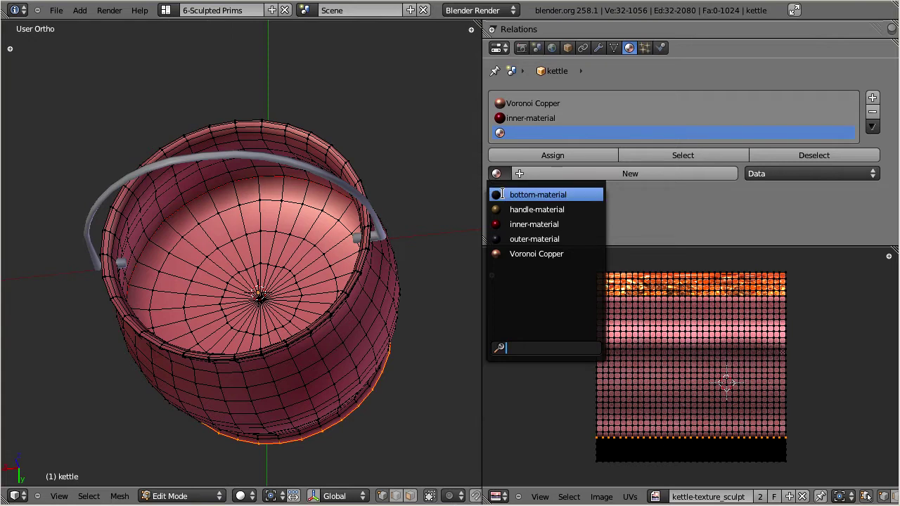
pyautogui.click(510, 195)
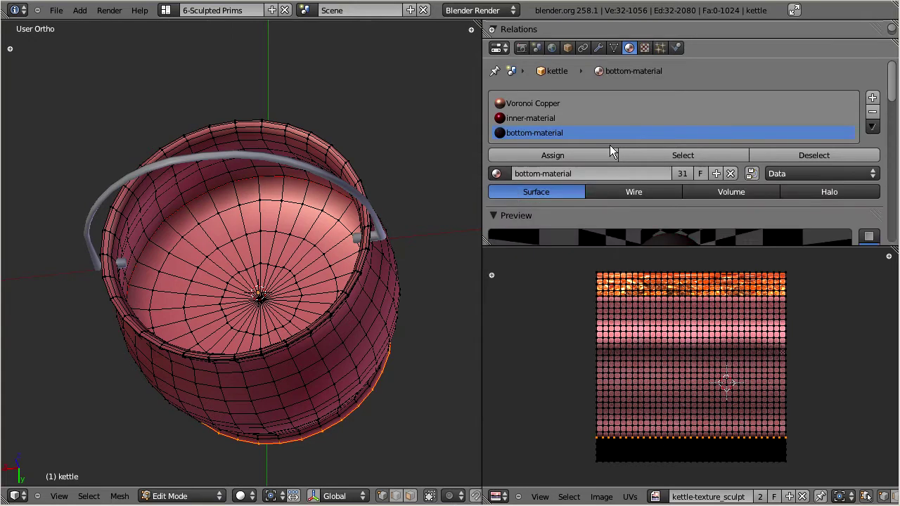
# In face selection mode, select the linked wall faces between the two seams and assign Voronoi Copper to them.
pyautogui.click(523, 103)
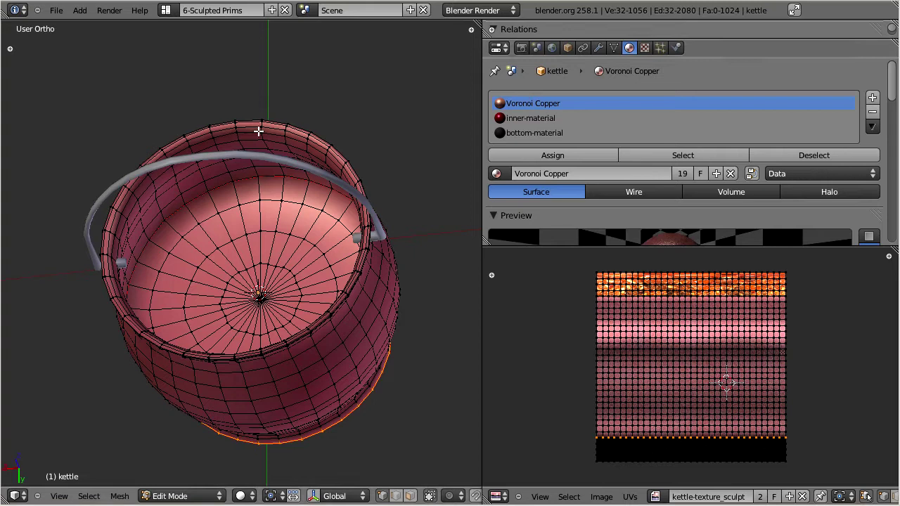
pyautogui.click(410, 496)
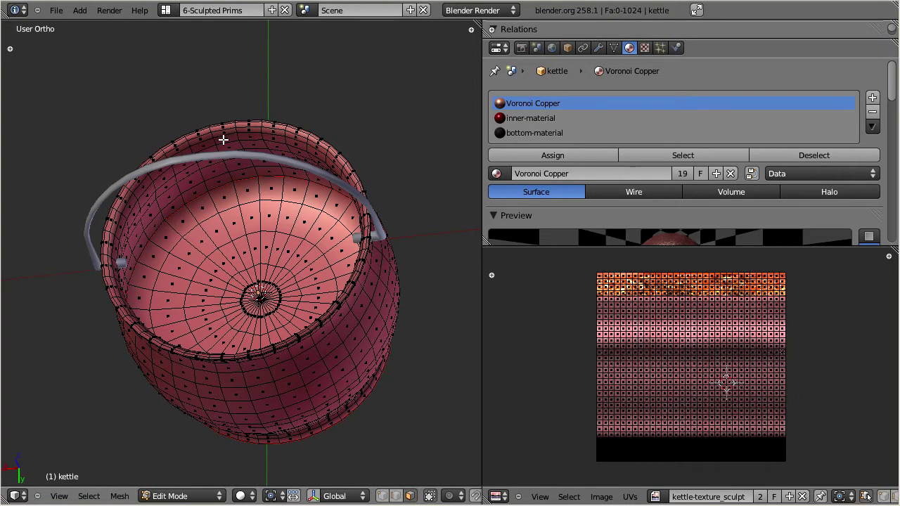
pyautogui.press('l')
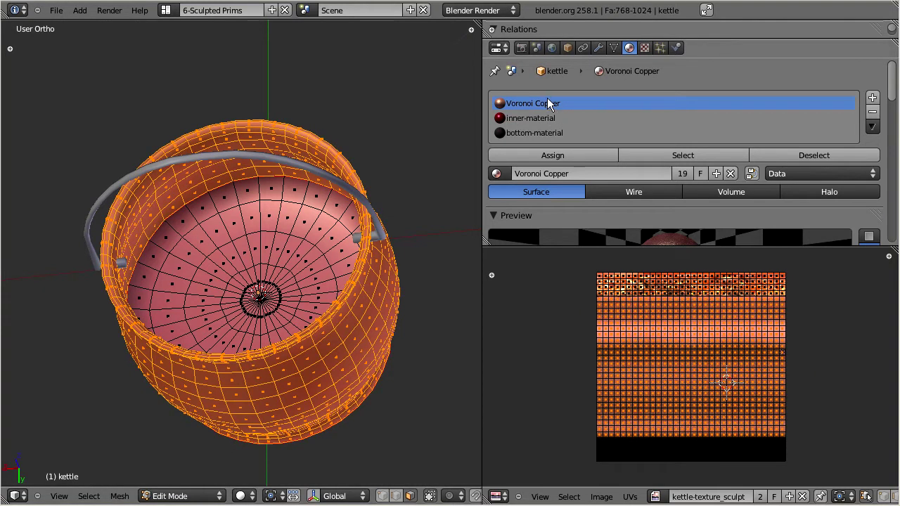
pyautogui.click(543, 156)
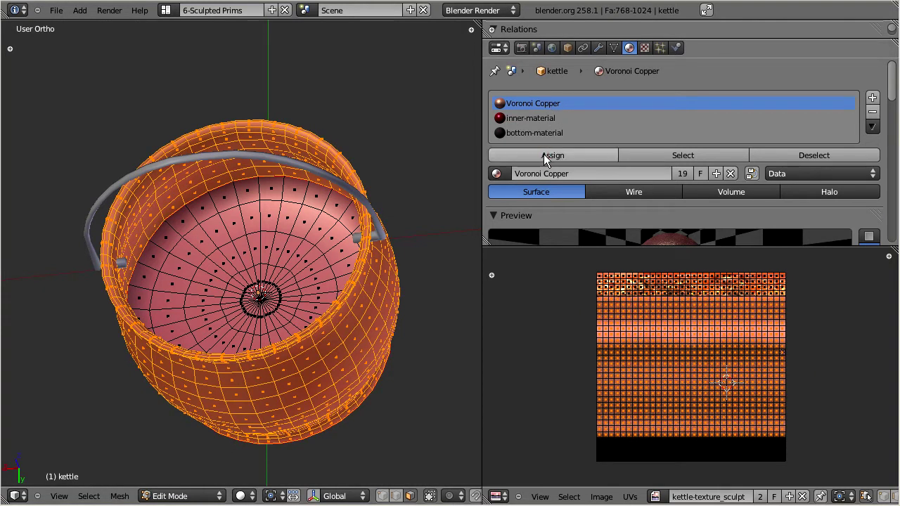
# Select only the linked faces of the kettle's inner floor and assign inner-material to them.
pyautogui.press('a')
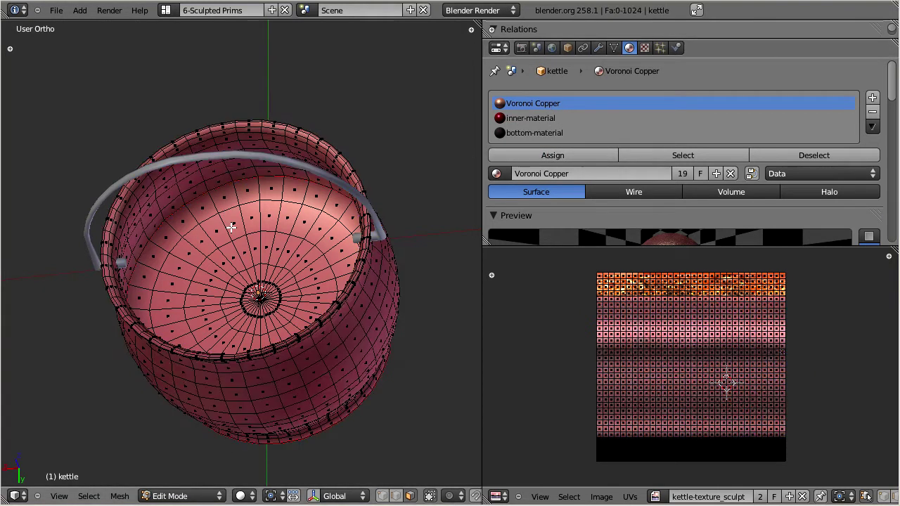
pyautogui.press('l')
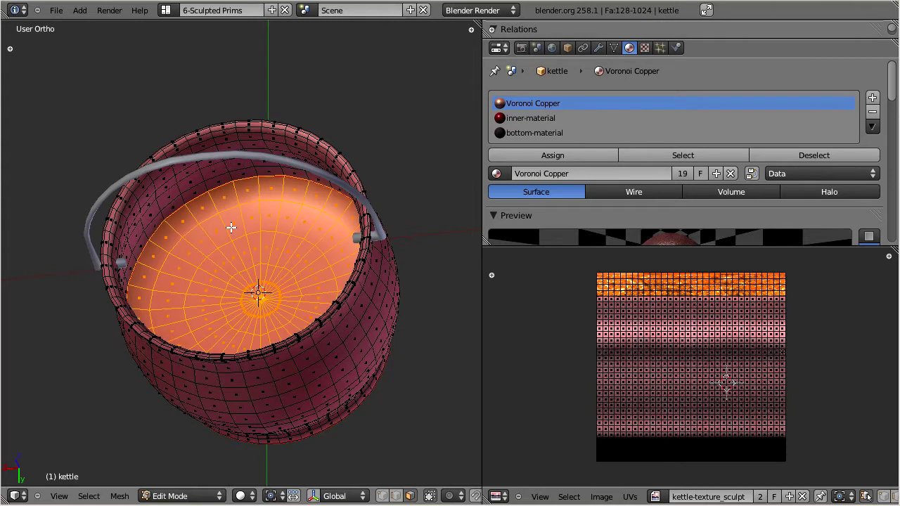
pyautogui.click(514, 118)
pyautogui.click(545, 153)
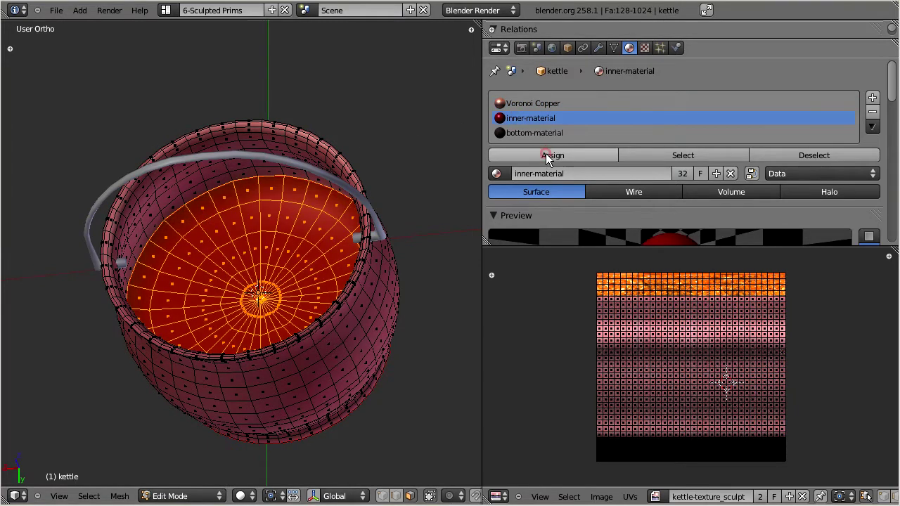
# Select only the linked faces of the kettle's underside and assign bottom-material to them.
pyautogui.moveTo(274, 218); pyautogui.dragTo(211, 204, button='middle')
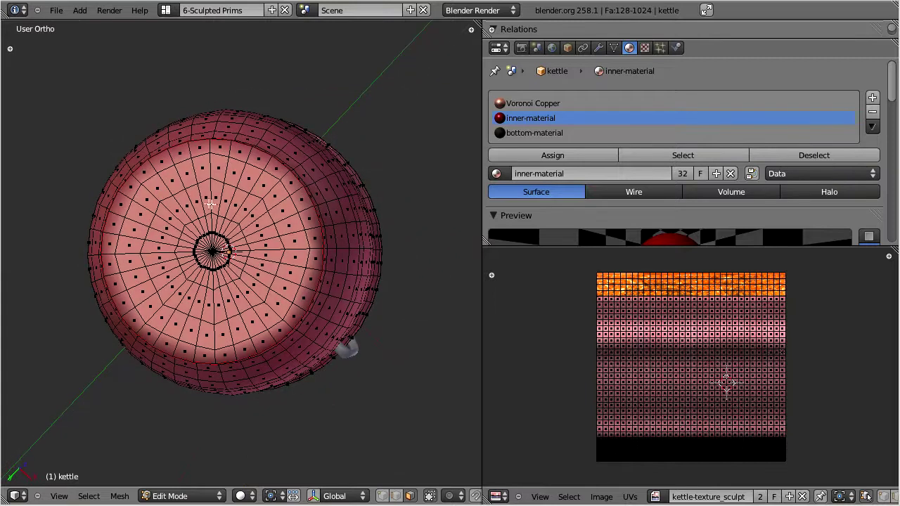
pyautogui.press('a')
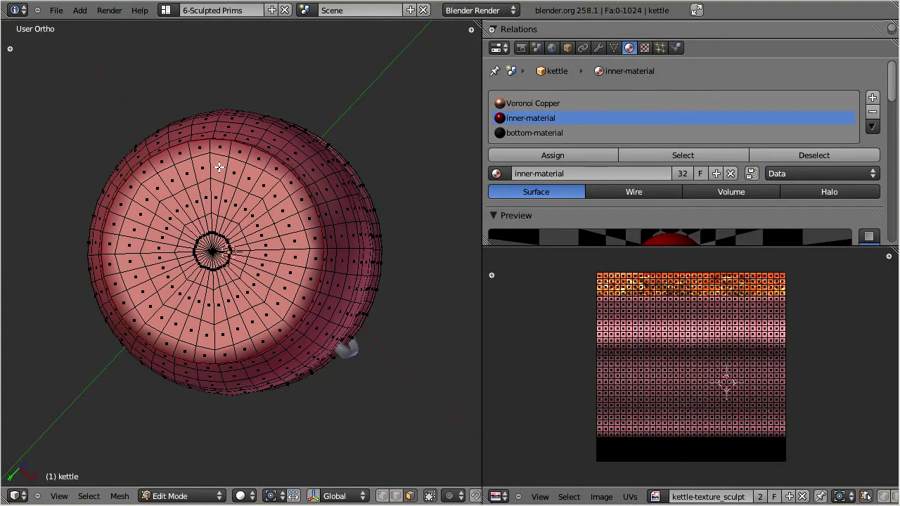
pyautogui.press('l')
pyautogui.click(509, 134)
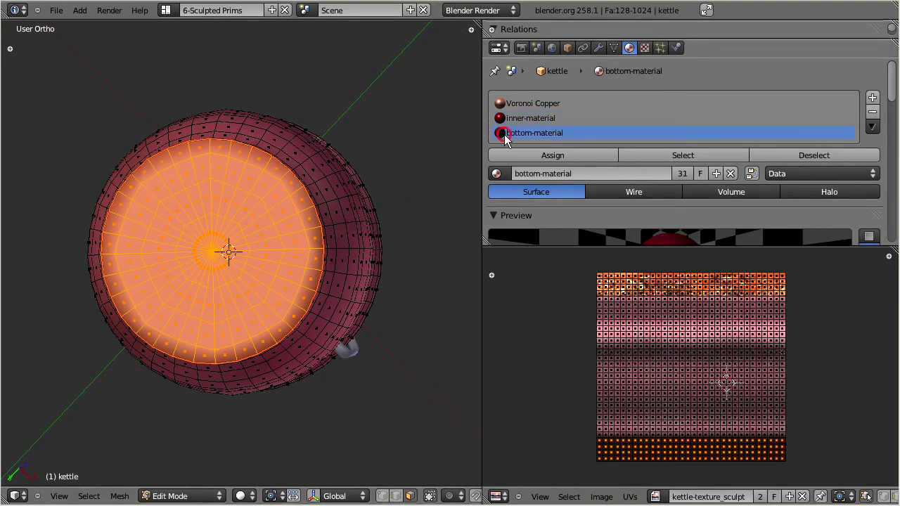
pyautogui.click(523, 154)
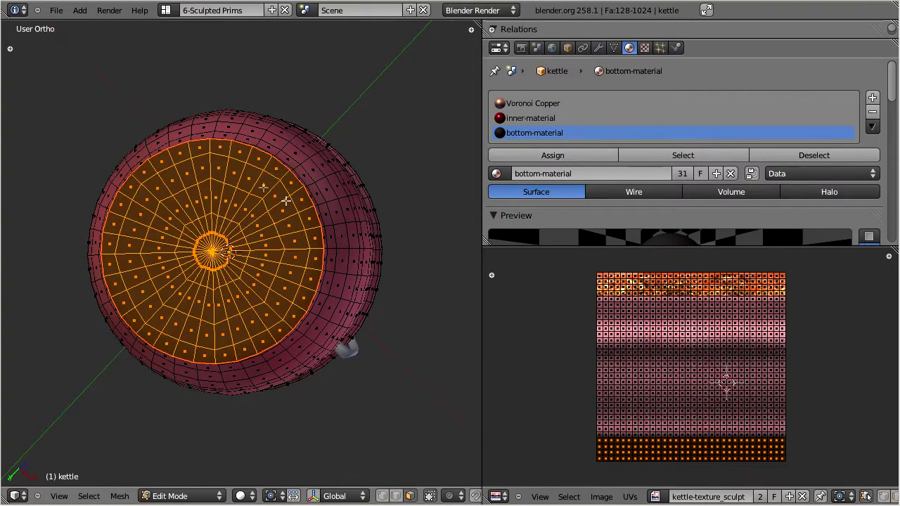
# In vertex selection mode, box-select only the centre vertices of the kettle's inner floor and merge them with Remove Doubles.
pyautogui.moveTo(233, 155); pyautogui.dragTo(272, 303, button='middle')
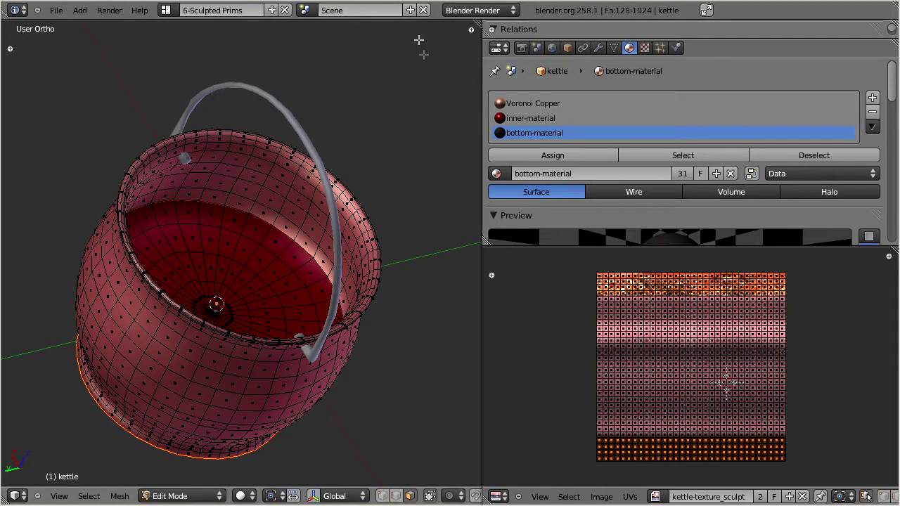
pyautogui.click(382, 496)
pyautogui.scroll(8, 201, 362)
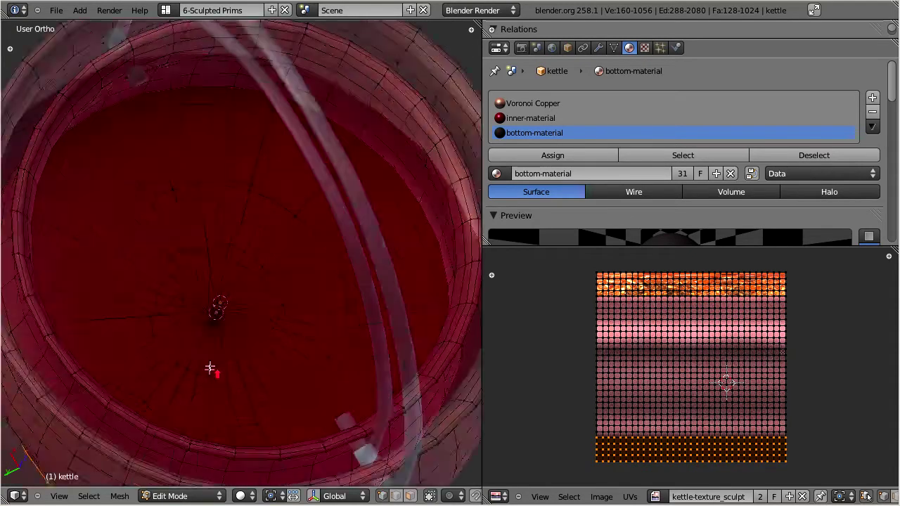
pyautogui.scroll(1, 210, 365)
pyautogui.click(430, 496)
pyautogui.moveTo(221, 345); pyautogui.dragTo(195, 331, button='middle')
pyautogui.press('a')
pyautogui.press('b')
pyautogui.moveTo(186, 327); pyautogui.dragTo(202, 341)
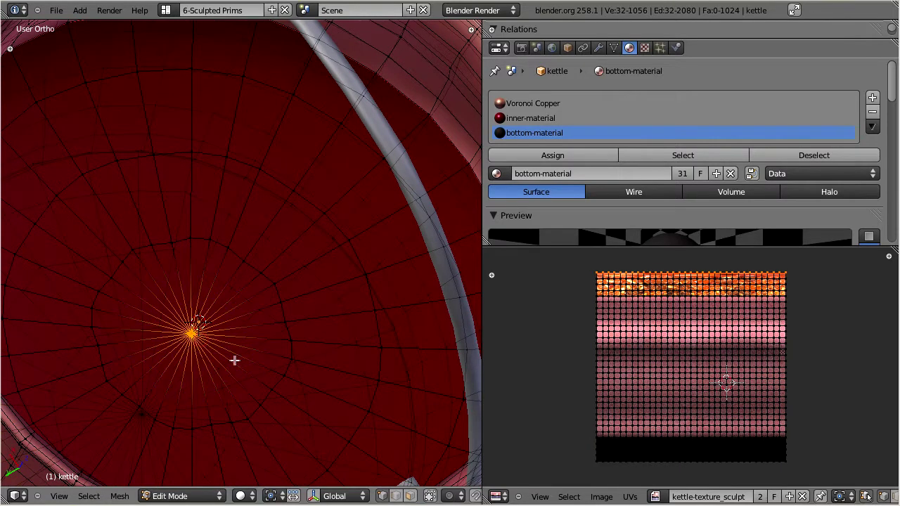
pyautogui.press('w')
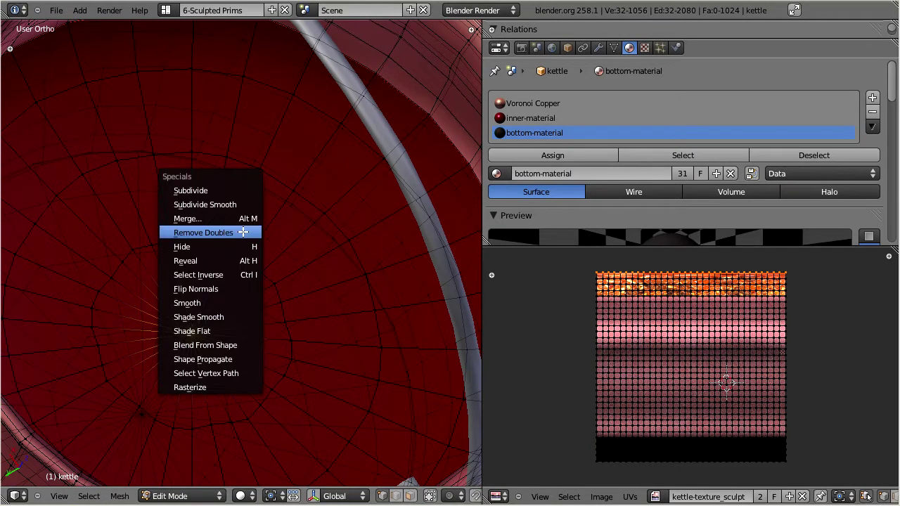
pyautogui.click(242, 232)
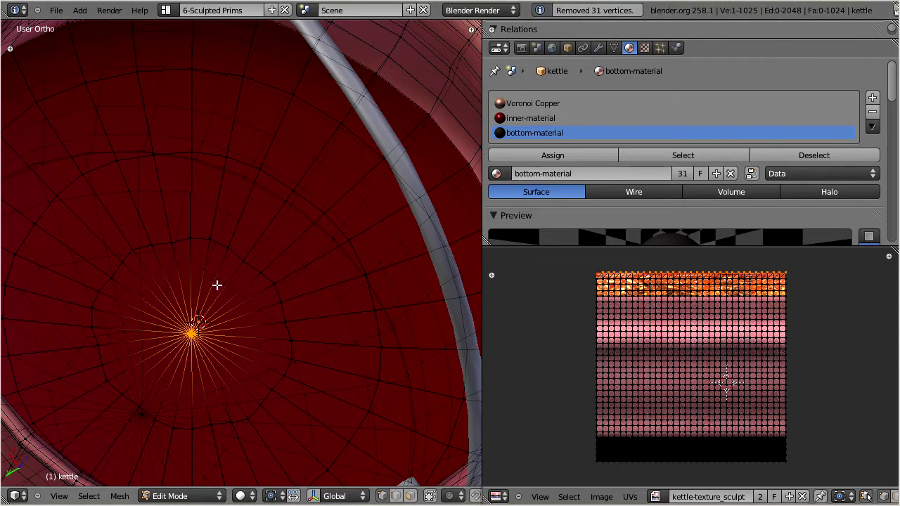
# Delete the three concentric edge loops around the centre of the kettle's inner floor.
pyautogui.keyDown('alt'); pyautogui.rightClick(199, 237); pyautogui.keyUp('alt')
pyautogui.press('x')
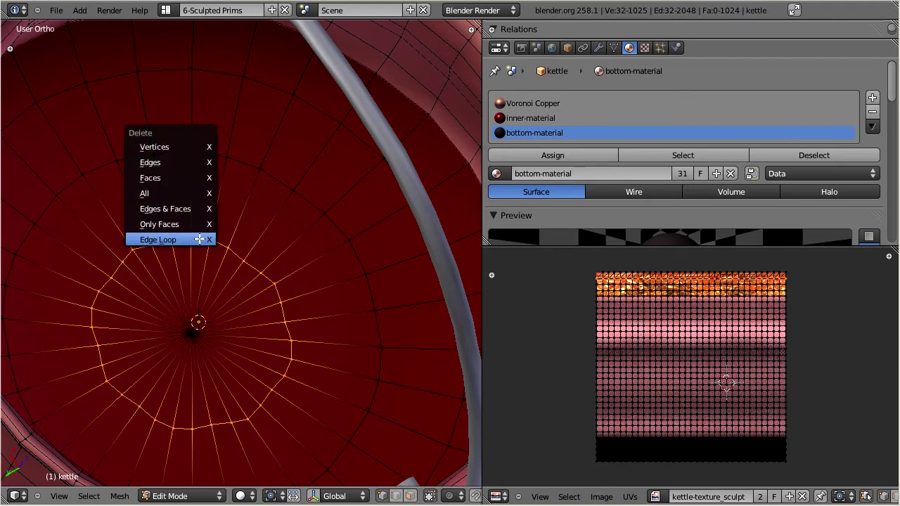
pyautogui.click(171, 239)
pyautogui.keyDown('alt'); pyautogui.rightClick(209, 153); pyautogui.keyUp('alt')
pyautogui.press('x')
pyautogui.click(174, 160)
pyautogui.keyDown('alt'); pyautogui.rightClick(209, 80); pyautogui.keyUp('alt')
pyautogui.press('x')
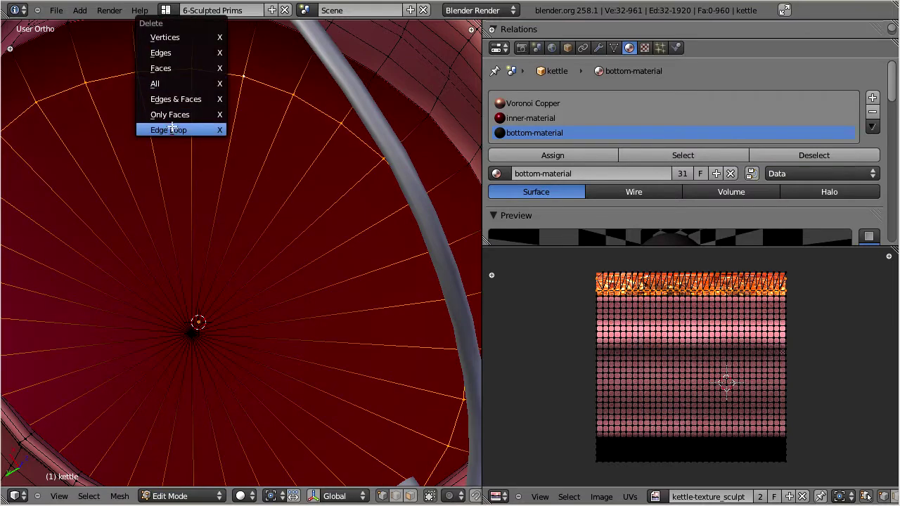
pyautogui.click(172, 130)
# Select the ring of vertices at the centre of the kettle's underside and merge them with Remove Doubles.
pyautogui.scroll(-3, 190, 151)
pyautogui.moveTo(189, 150); pyautogui.dragTo(231, 201, button='middle')
pyautogui.moveTo(201, 271); pyautogui.dragTo(246, 223, button='middle')
pyautogui.scroll(3, 237, 175)
pyautogui.scroll(3, 247, 222)
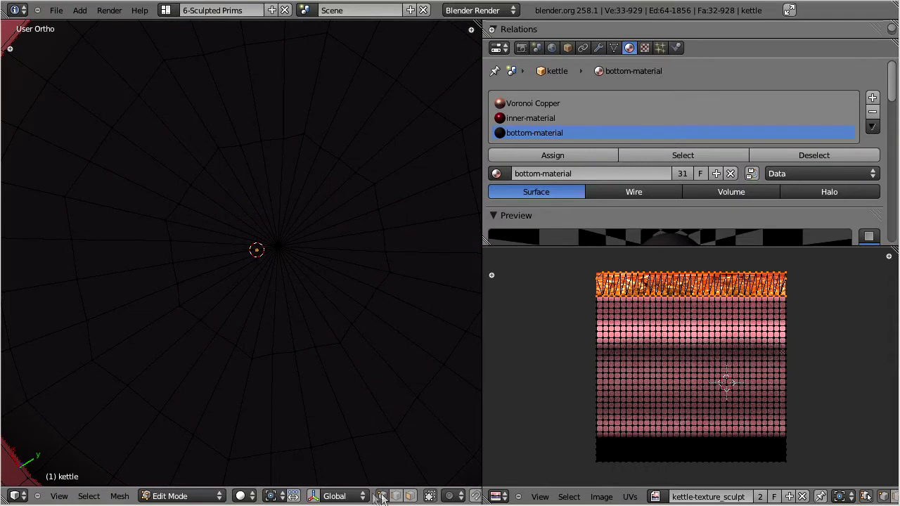
pyautogui.keyDown('alt'); pyautogui.rightClick(305, 267); pyautogui.keyUp('alt')
pyautogui.moveTo(259, 253); pyautogui.dragTo(255, 258, button='middle')
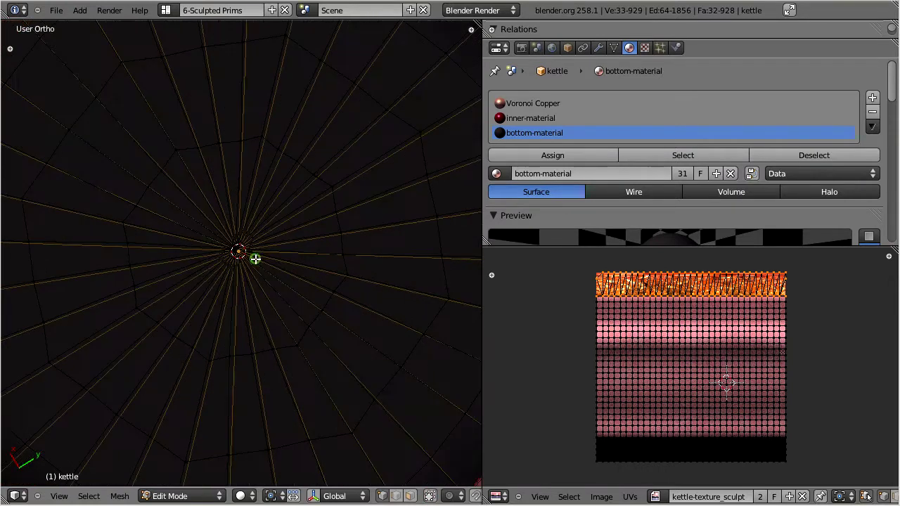
pyautogui.keyDown('alt'); pyautogui.rightClick(239, 254); pyautogui.keyUp('alt')
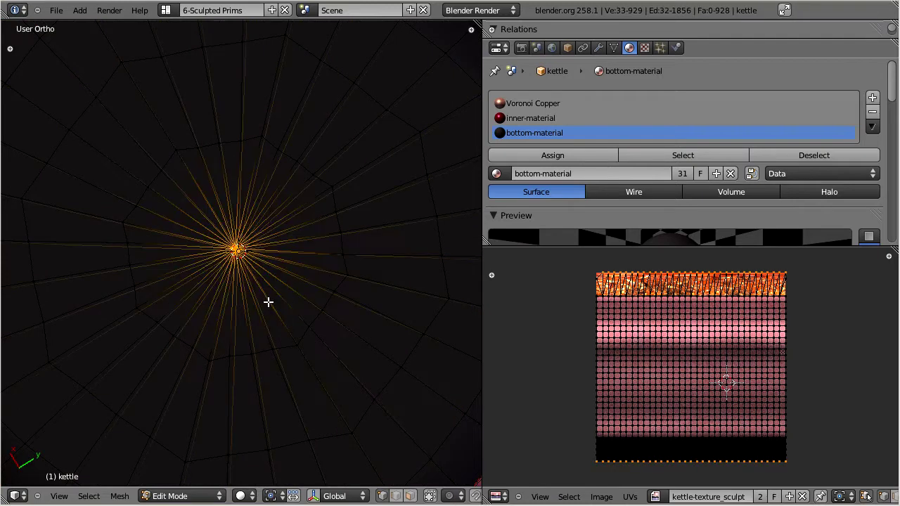
pyautogui.press('w')
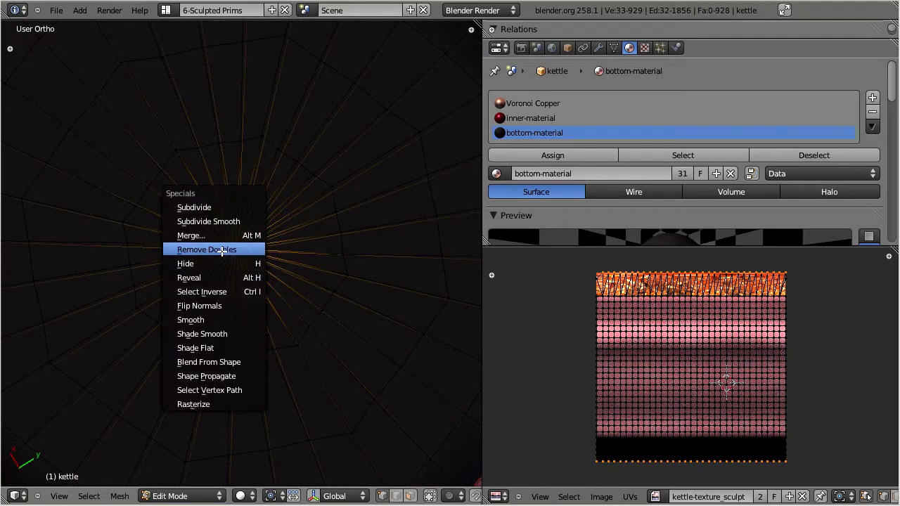
pyautogui.click(214, 250)
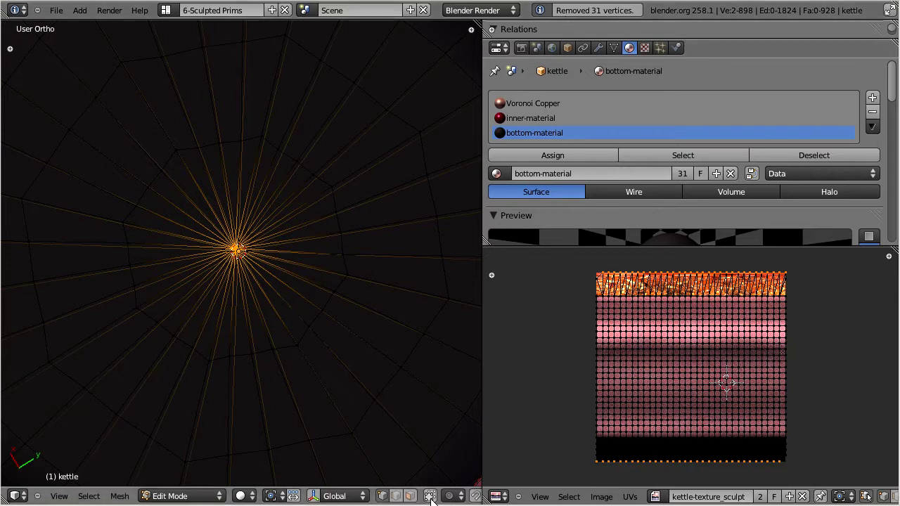
# Delete the three concentric edge loops between the centre of the kettle's underside and its outer seam.
pyautogui.scroll(-4, 265, 276)
pyautogui.moveTo(265, 277); pyautogui.dragTo(269, 249, button='middle')
pyautogui.keyDown('alt'); pyautogui.rightClick(264, 215); pyautogui.keyUp('alt')
pyautogui.press('x')
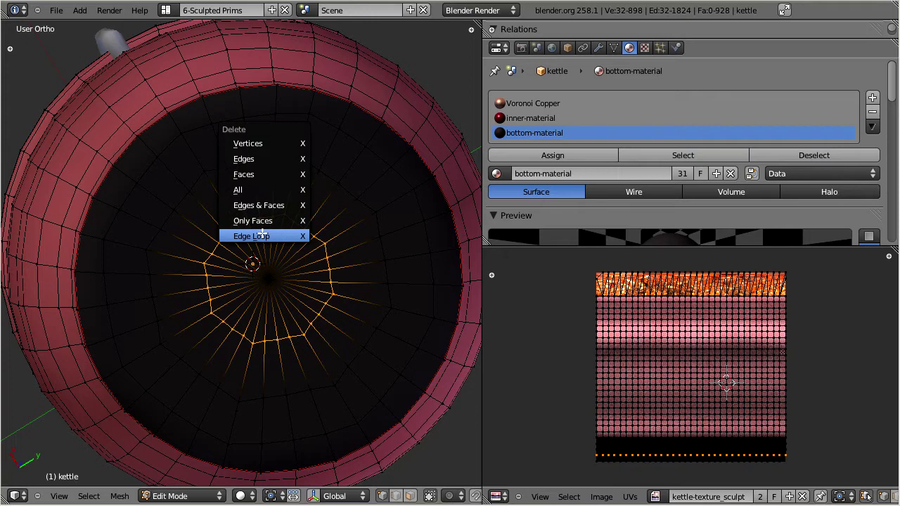
pyautogui.click(262, 236)
pyautogui.keyDown('alt'); pyautogui.rightClick(263, 162); pyautogui.keyUp('alt')
pyautogui.press('x')
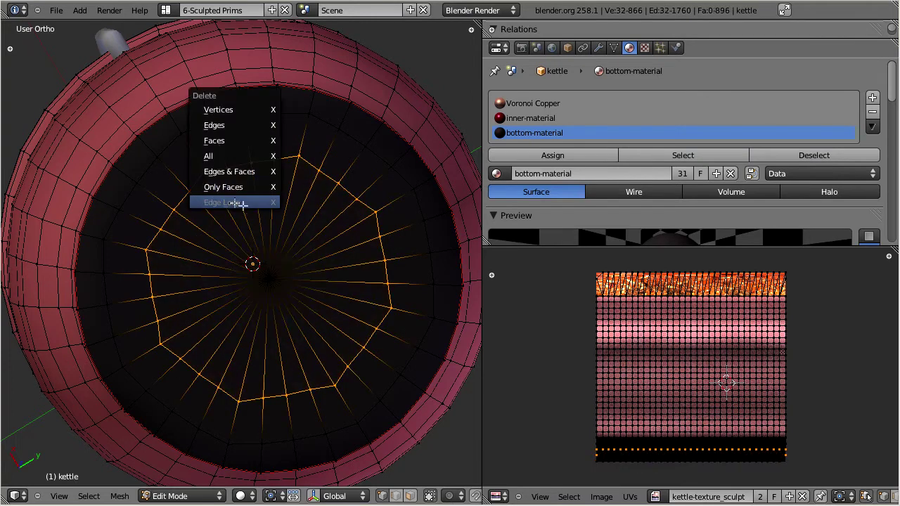
pyautogui.click(224, 203)
pyautogui.keyDown('alt'); pyautogui.rightClick(291, 113); pyautogui.keyUp('alt')
pyautogui.press('x')
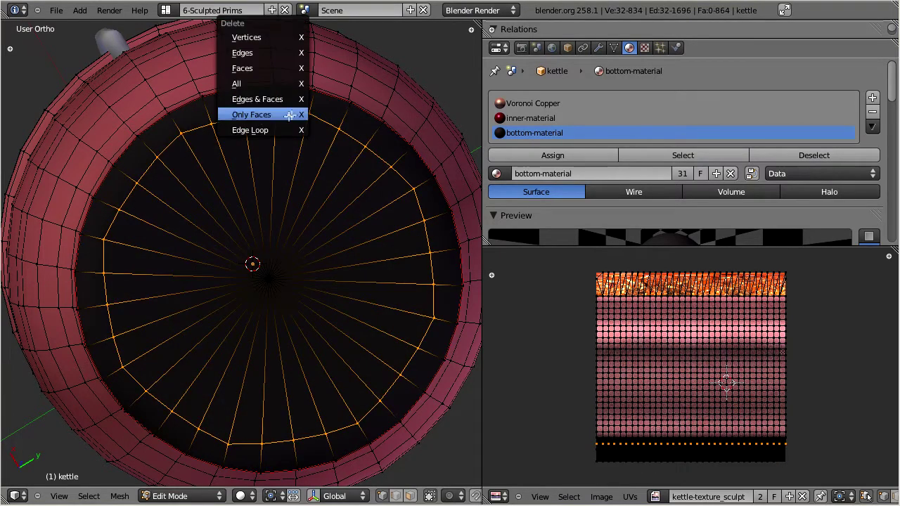
pyautogui.click(259, 130)
# Widen the 3D view and delete two edge loops at the kettle's mouth, one along the rim's top and one just inside it.
pyautogui.moveTo(271, 183); pyautogui.dragTo(284, 363, button='middle')
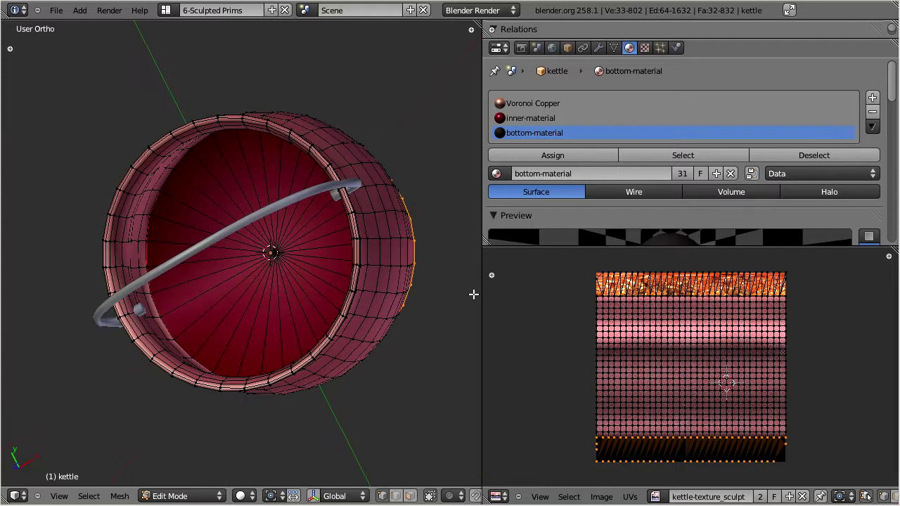
pyautogui.moveTo(482, 295); pyautogui.dragTo(700, 296)
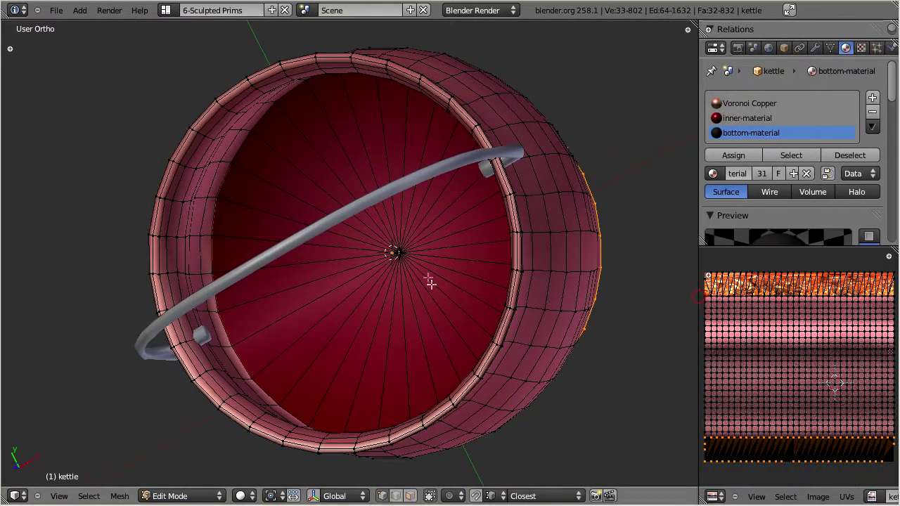
pyautogui.rightClick(511, 199)
pyautogui.moveTo(478, 261); pyautogui.dragTo(392, 167, button='middle')
pyautogui.scroll(3, 243, 303)
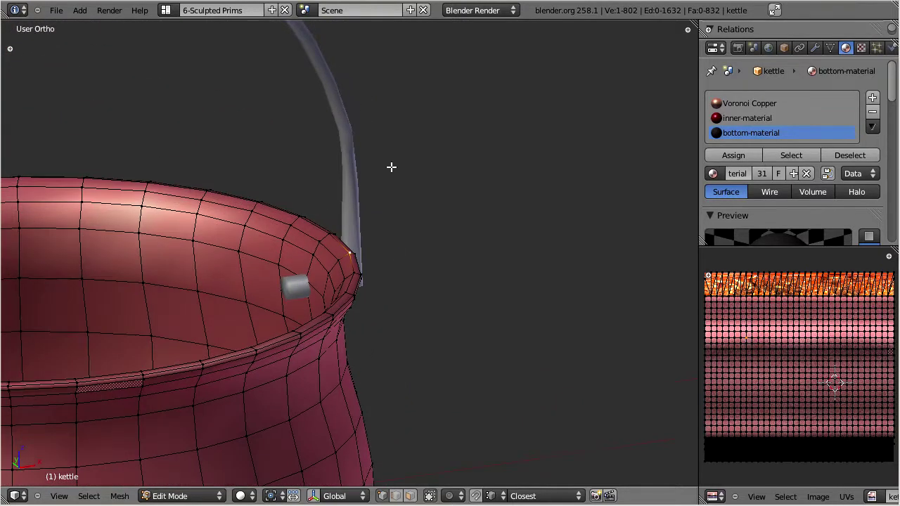
pyautogui.keyDown('alt'); pyautogui.rightClick(351, 258); pyautogui.keyUp('alt')
pyautogui.press('x')
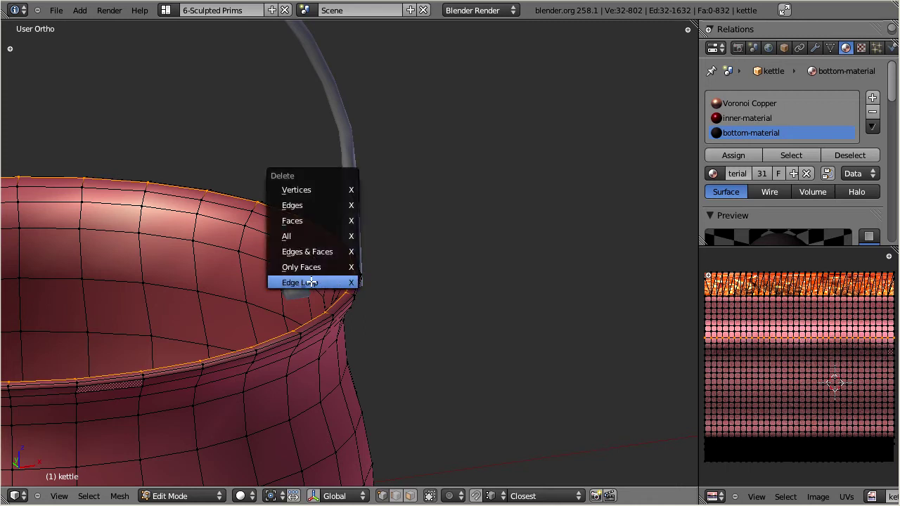
pyautogui.click(311, 281)
pyautogui.keyDown('alt'); pyautogui.rightClick(268, 236); pyautogui.keyUp('alt')
pyautogui.press('x')
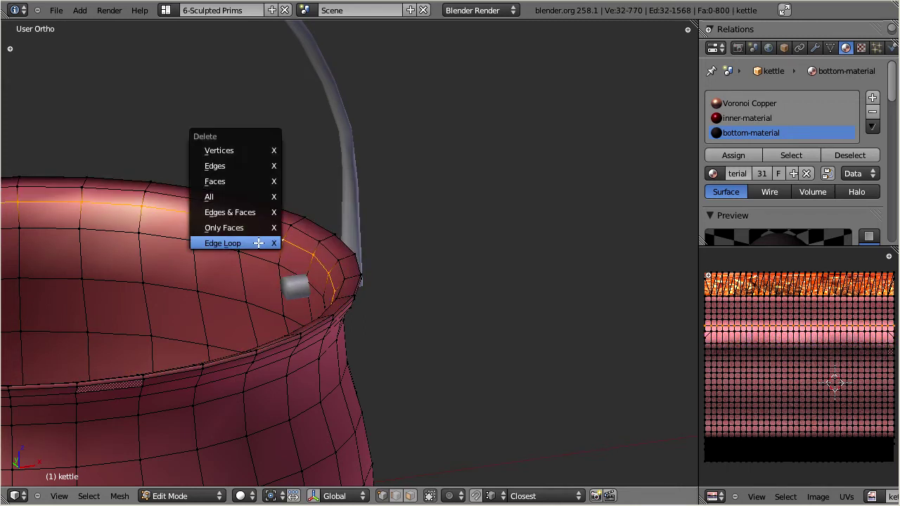
pyautogui.click(248, 243)
# Delete two more closely spaced edge loops around the kettle, starting with one just outside the rim.
pyautogui.moveTo(337, 253); pyautogui.dragTo(341, 249, button='middle')
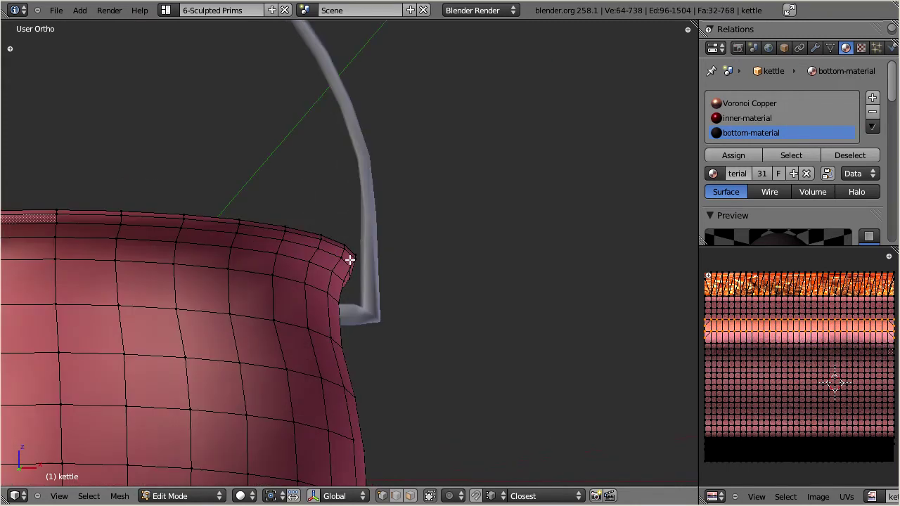
pyautogui.keyDown('alt'); pyautogui.rightClick(332, 246); pyautogui.keyUp('alt')
pyautogui.press('x')
pyautogui.click(288, 247)
pyautogui.moveTo(327, 296); pyautogui.dragTo(342, 342, button='middle')
pyautogui.keyDown('alt'); pyautogui.rightClick(351, 343); pyautogui.keyUp('alt')
pyautogui.press('x')
pyautogui.click(343, 346)
# Delete an edge loop from the kettle's inner wall below the rim.
pyautogui.moveTo(404, 288); pyautogui.dragTo(440, 215, button='middle')
pyautogui.keyDown('alt'); pyautogui.rightClick(436, 280); pyautogui.keyUp('alt')
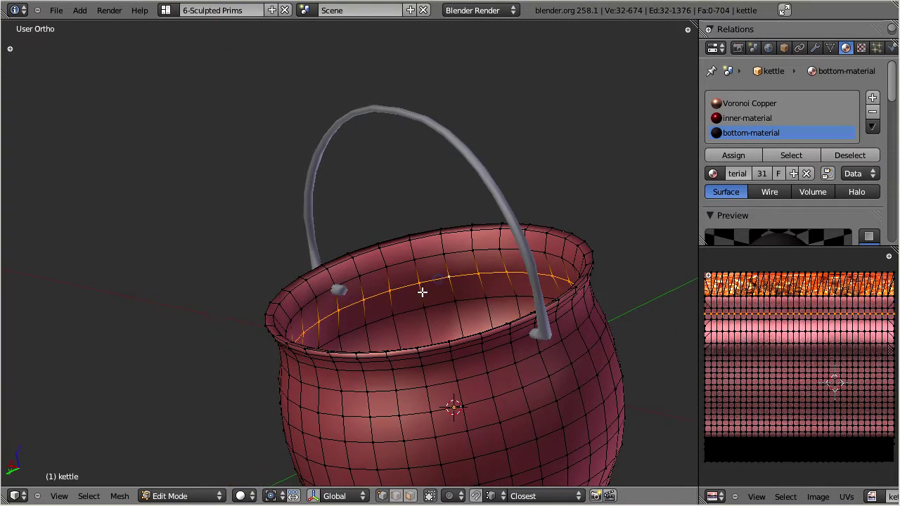
pyautogui.press('x')
pyautogui.click(394, 293)
# In front view, delete the edge loop just above the flared base and the closely spaced one below the kettle's widest part.
pyautogui.moveTo(480, 319); pyautogui.dragTo(390, 324, button='middle')
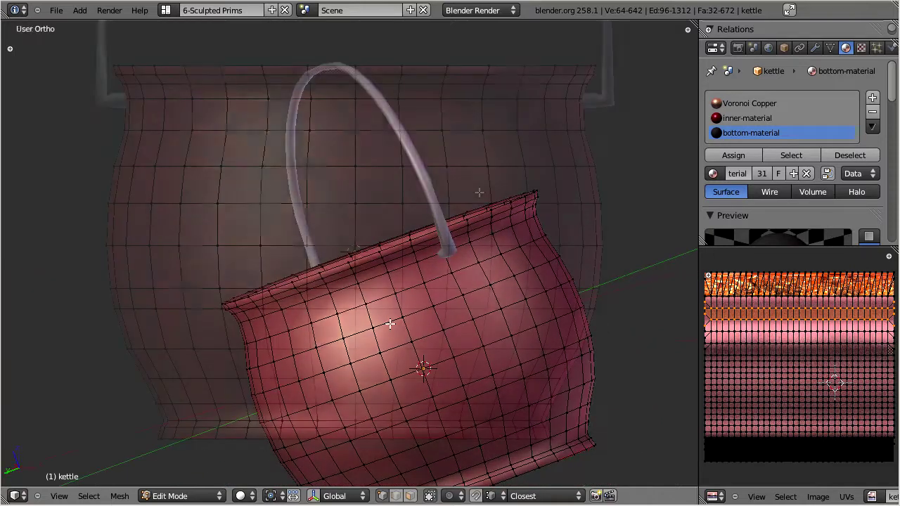
pyautogui.press('KP_1')
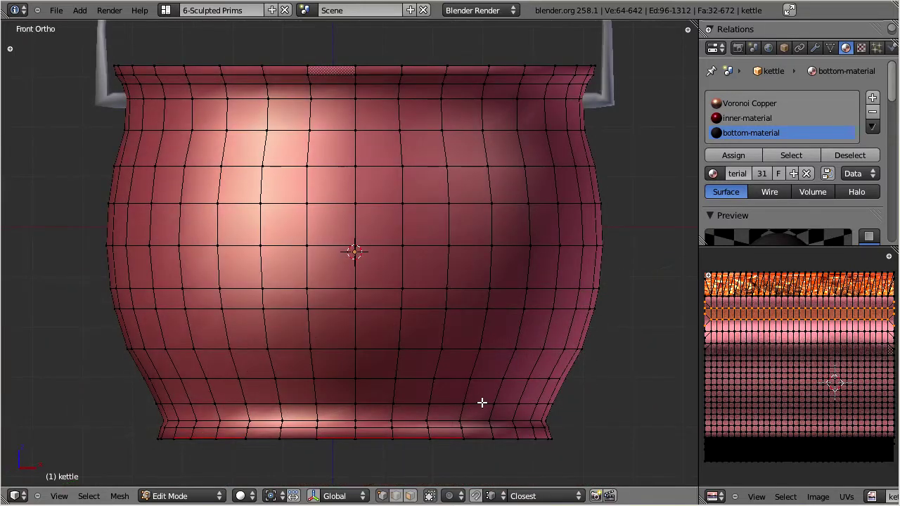
pyautogui.keyDown('alt'); pyautogui.rightClick(482, 402); pyautogui.keyUp('alt')
pyautogui.press('x')
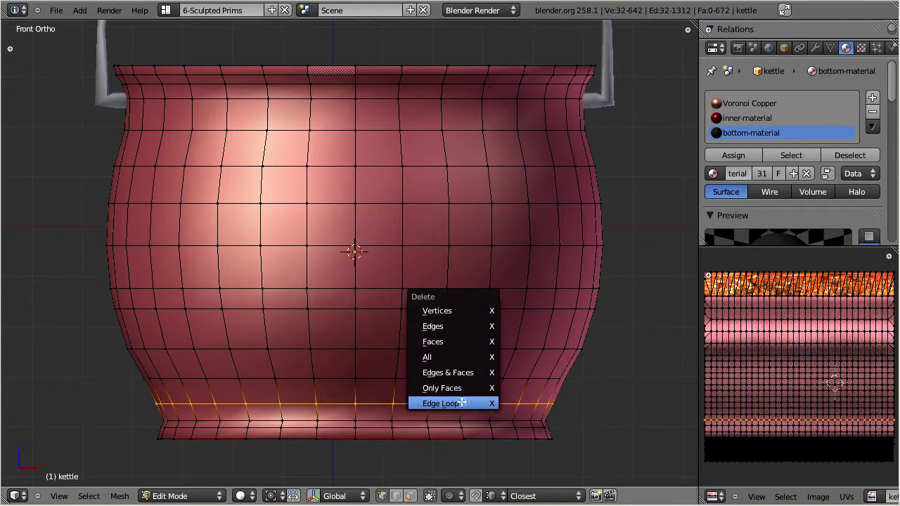
pyautogui.click(454, 403)
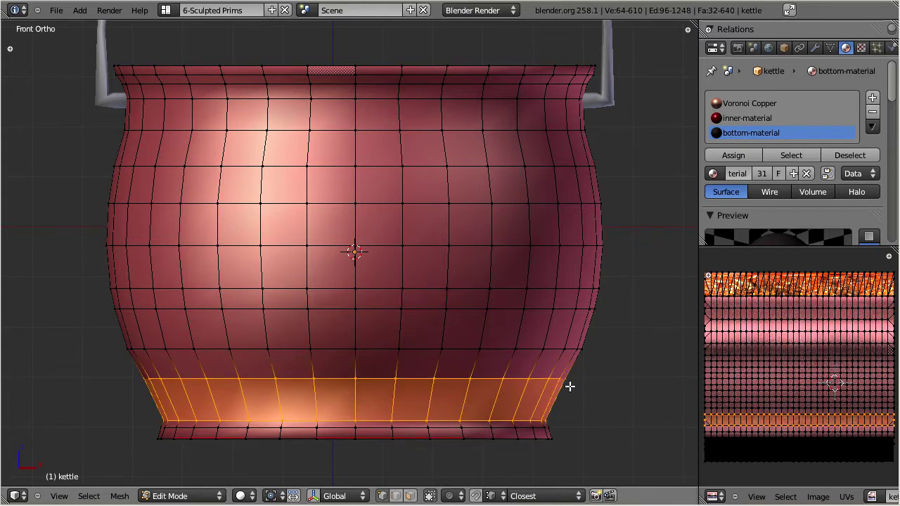
pyautogui.keyDown('alt'); pyautogui.rightClick(512, 307); pyautogui.keyUp('alt')
pyautogui.press('x')
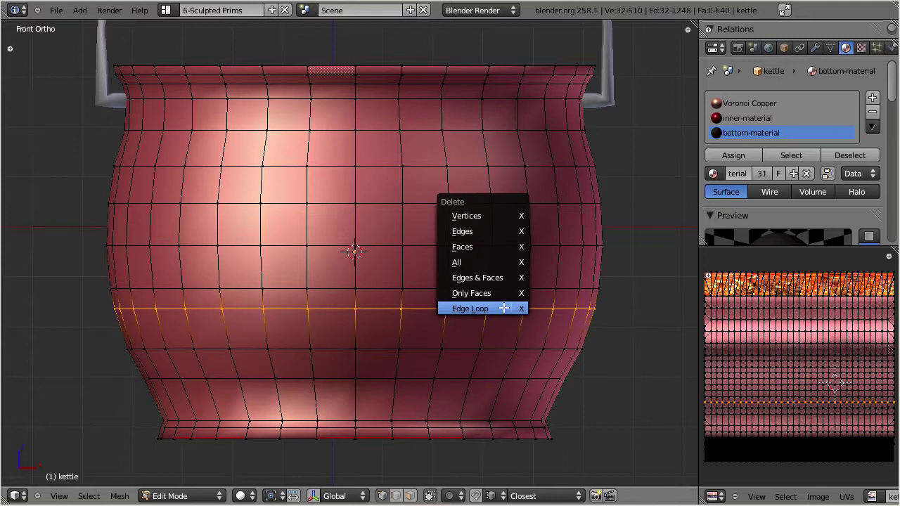
pyautogui.click(485, 308)
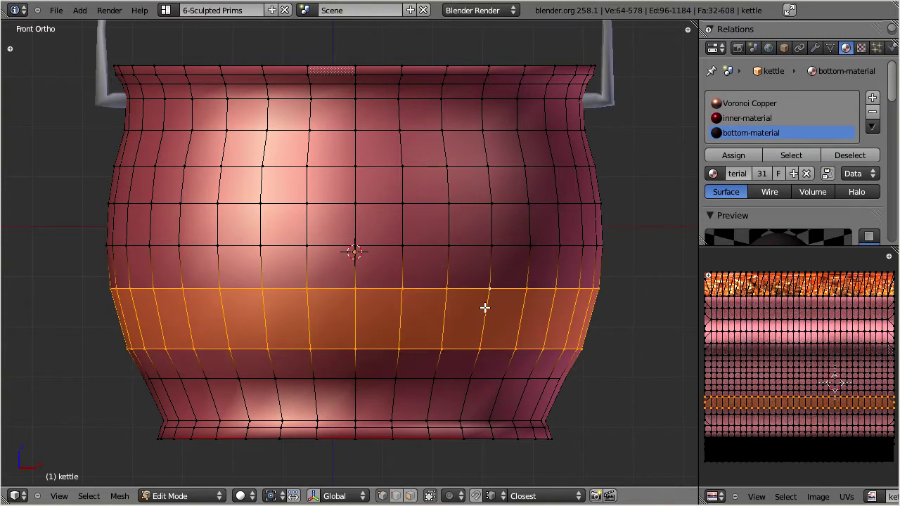
# Delete the middle edge loop of the flared base and one edge loop on the kettle's upper body.
pyautogui.keyDown('alt'); pyautogui.rightClick(506, 427); pyautogui.keyUp('alt')
pyautogui.press('x')
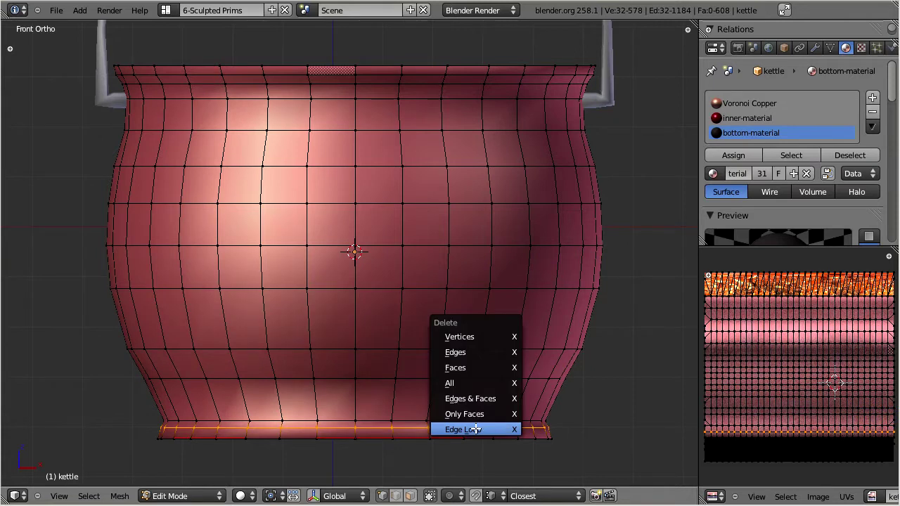
pyautogui.click(476, 430)
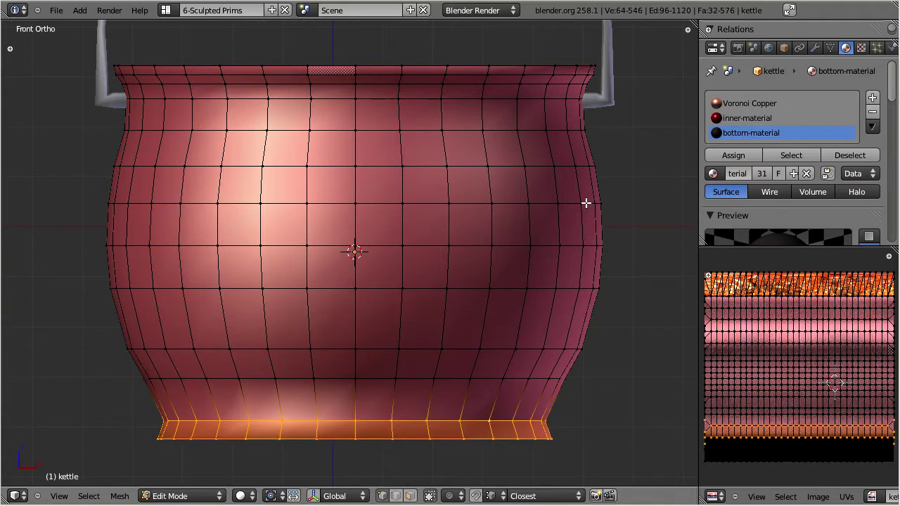
pyautogui.keyDown('alt'); pyautogui.rightClick(571, 162); pyautogui.keyUp('alt')
pyautogui.press('x')
pyautogui.click(547, 166)
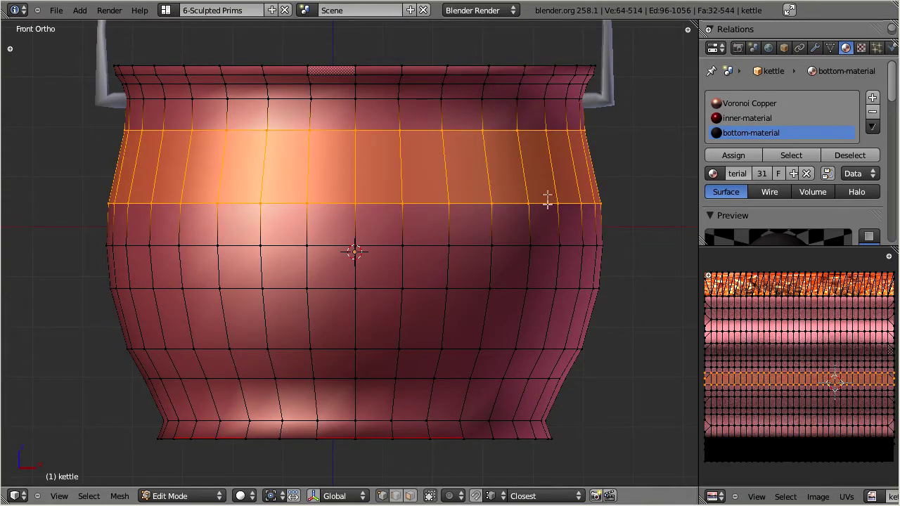
# Slide the edge loop above the kettle's widest part upward with Edge Slide and scale it slightly to fit the body's curve.
pyautogui.keyDown('alt'); pyautogui.rightClick(509, 204); pyautogui.keyUp('alt')
pyautogui.hotkey('ctrl', 'e')
pyautogui.click(500, 201)
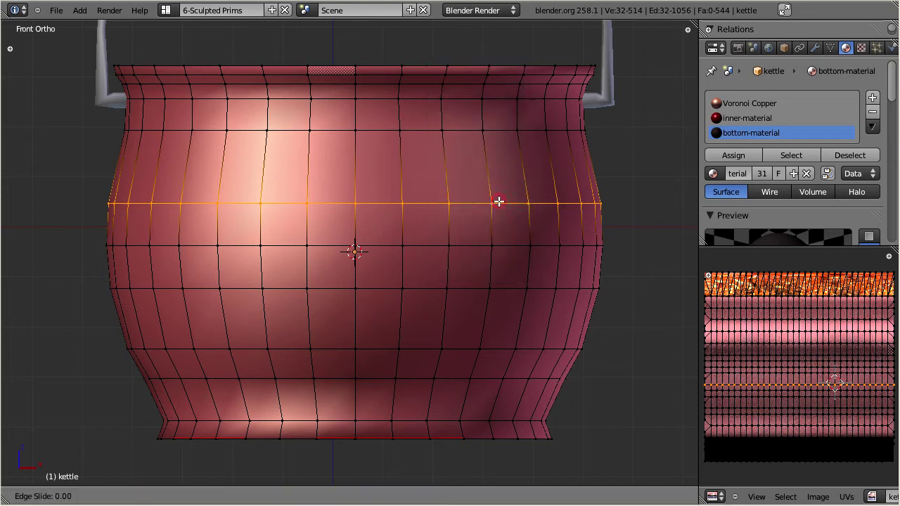
pyautogui.click(497, 187)
pyautogui.press('s')
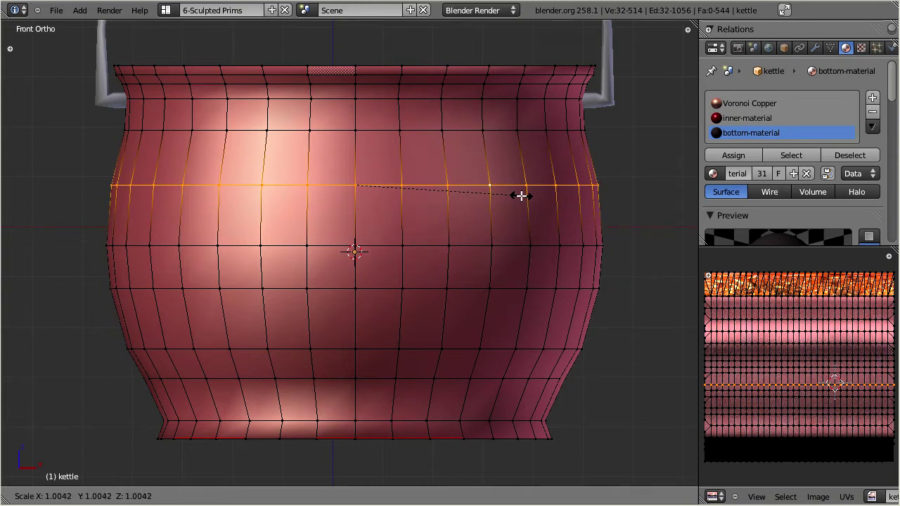
pyautogui.click(520, 195)
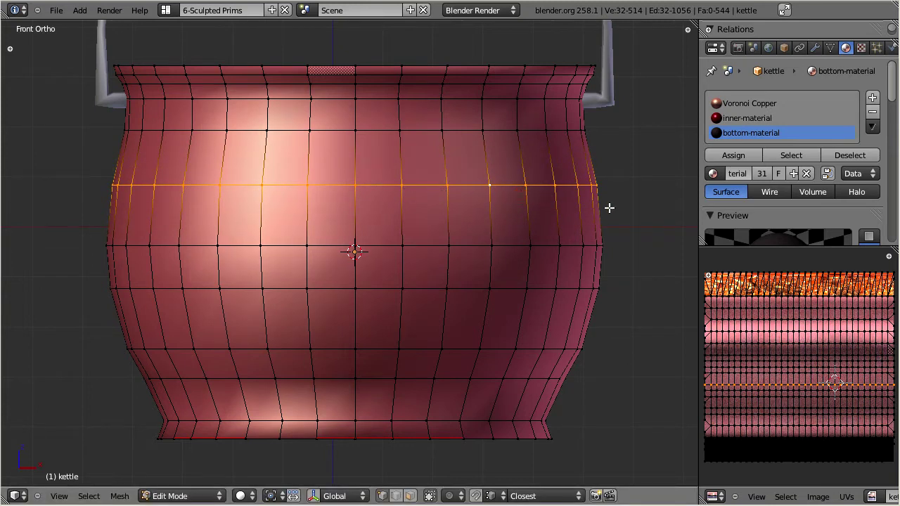
# Slide the edge loop just below the kettle's widest part downward with Edge Slide and scale it slightly to fit the body's curve.
pyautogui.keyDown('alt'); pyautogui.rightClick(469, 291); pyautogui.keyUp('alt')
pyautogui.hotkey('ctrl', 'e')
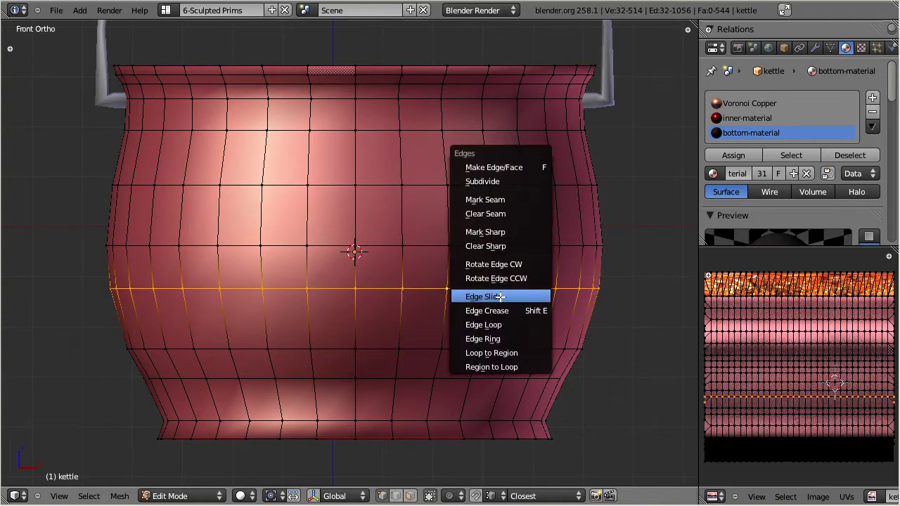
pyautogui.click(501, 295)
pyautogui.click(490, 305)
pyautogui.press('s')
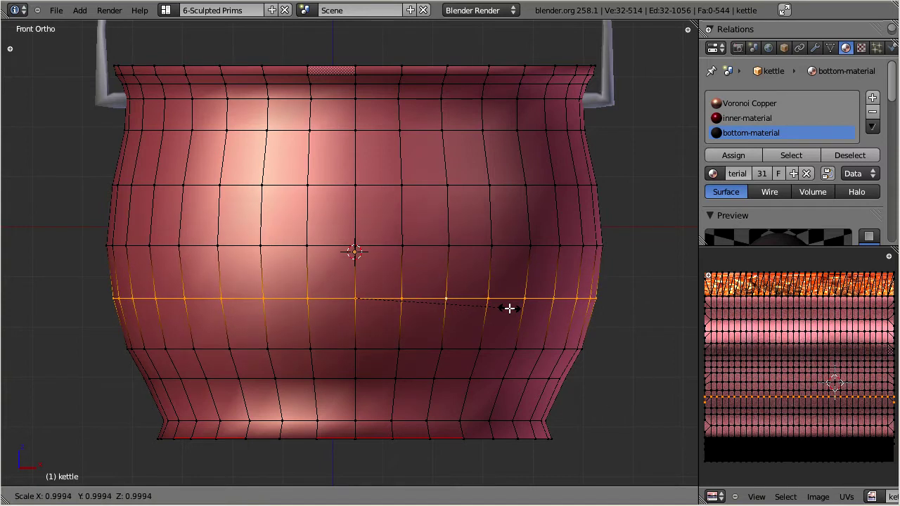
pyautogui.click(509, 308)
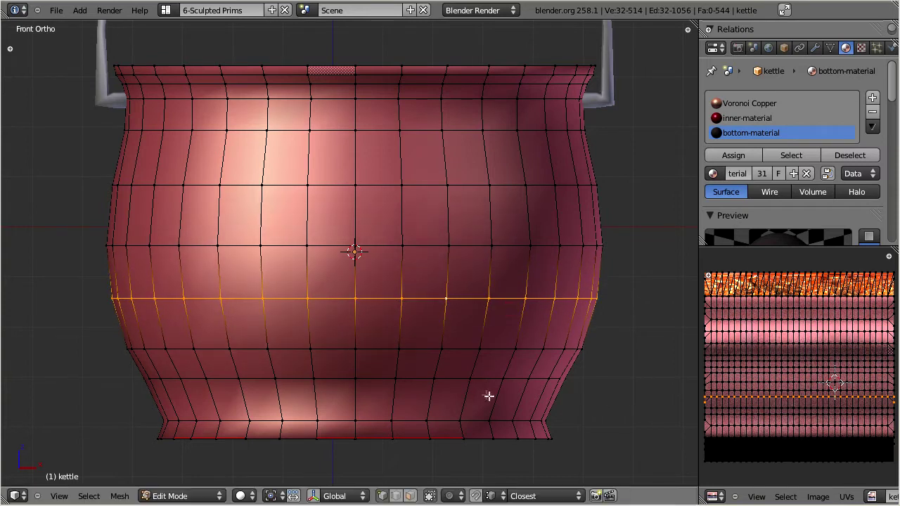
# Slide the edge loop above the flared base downward by about 0.19 and scale it up to about 1.0075.
pyautogui.keyDown('alt'); pyautogui.rightClick(452, 377); pyautogui.keyUp('alt')
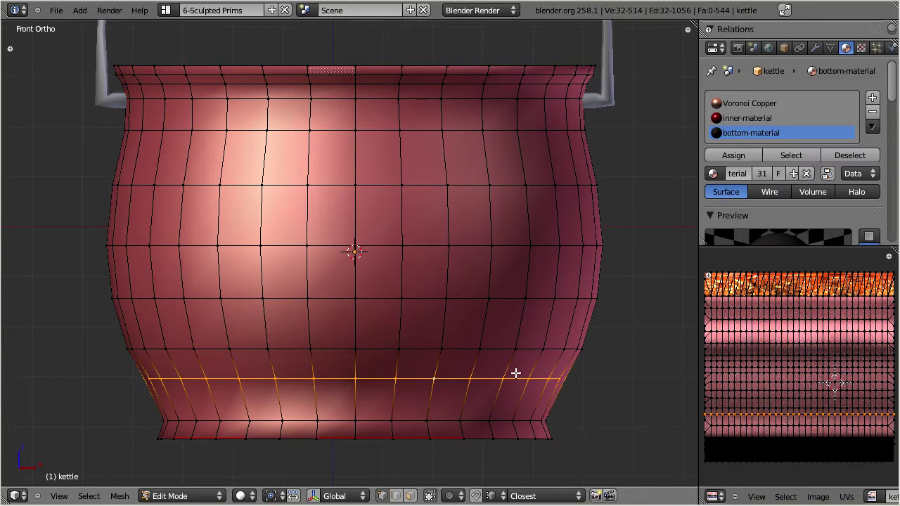
pyautogui.hotkey('ctrl', 'e')
pyautogui.click(491, 372)
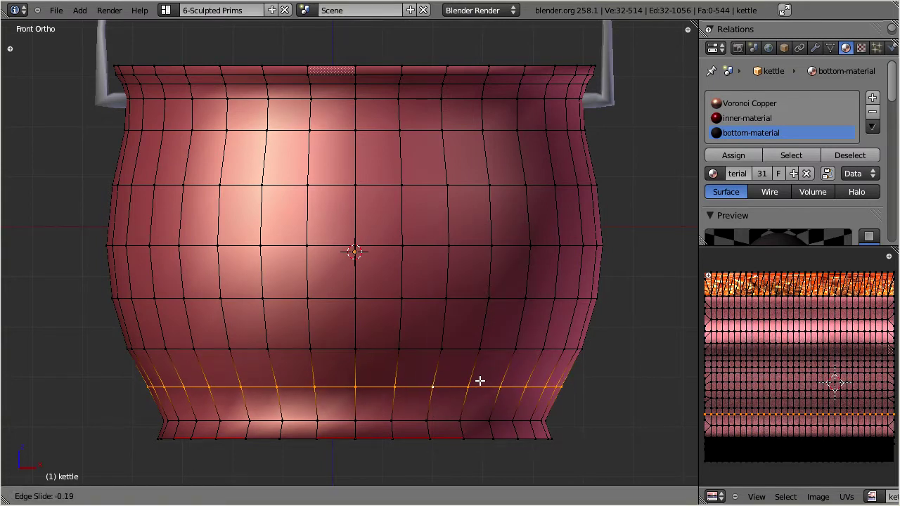
pyautogui.click(480, 380)
pyautogui.press('s')
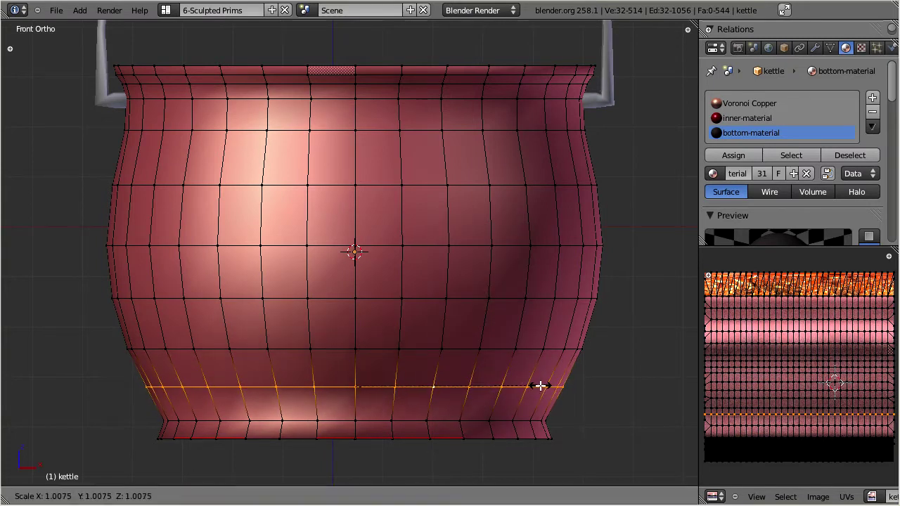
pyautogui.click(539, 385)
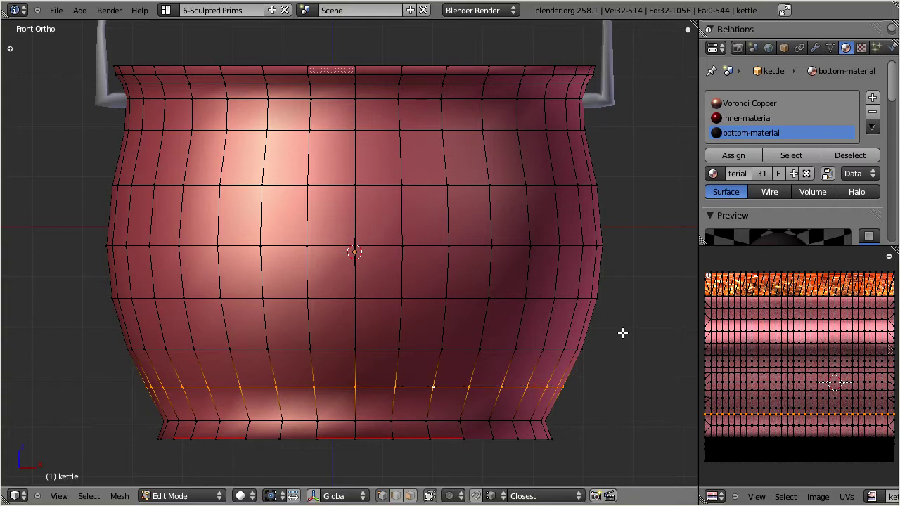
# Inspect the kettle in object and edit modes, and select the edge loop around the bottom of the flared base.
pyautogui.moveTo(392, 217); pyautogui.dragTo(394, 275, button='middle')
pyautogui.press('a')
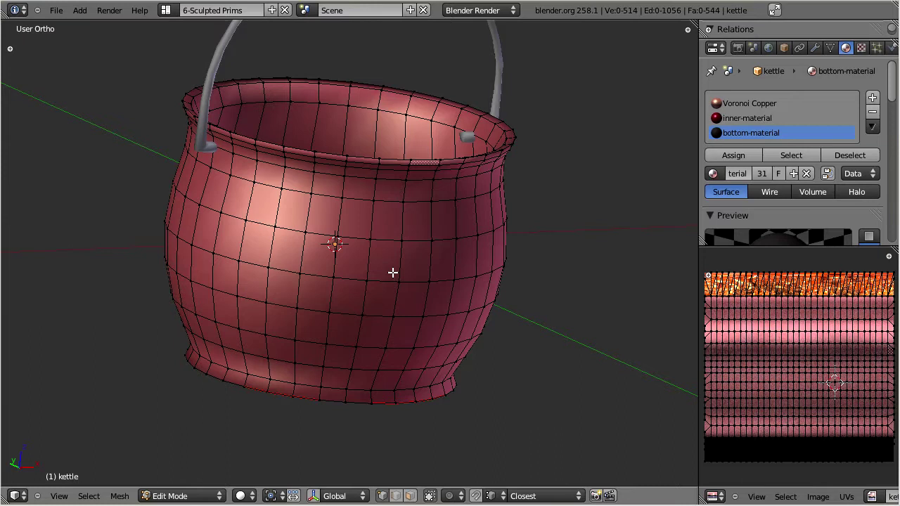
pyautogui.press('Tab')
pyautogui.moveTo(383, 243); pyautogui.dragTo(381, 211, button='middle')
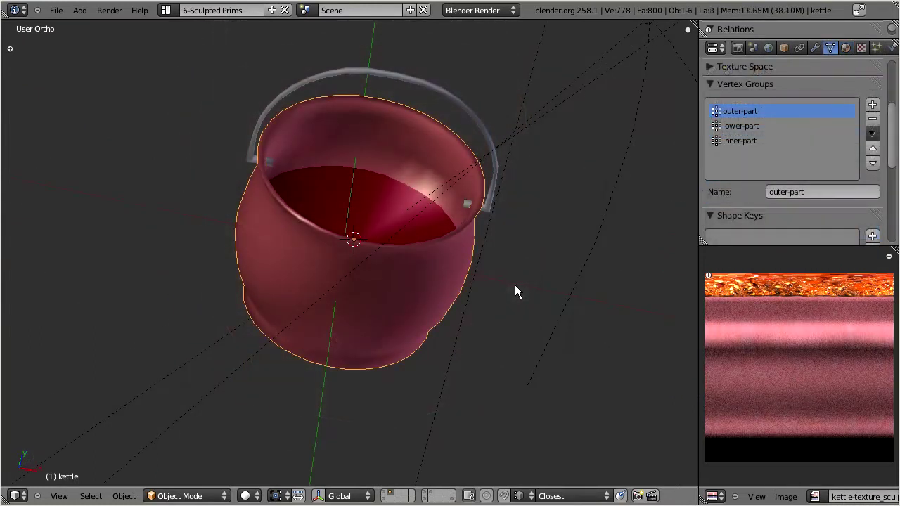
pyautogui.press('Tab')
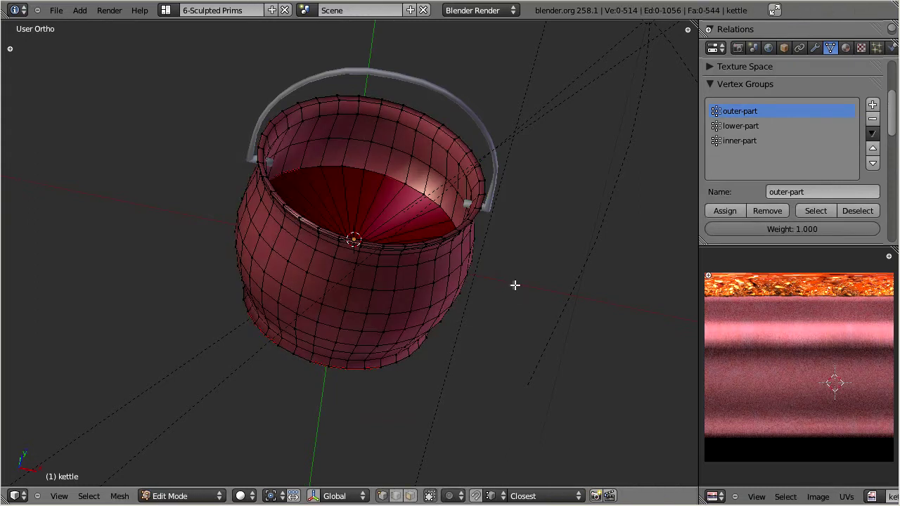
pyautogui.scroll(3, 447, 283)
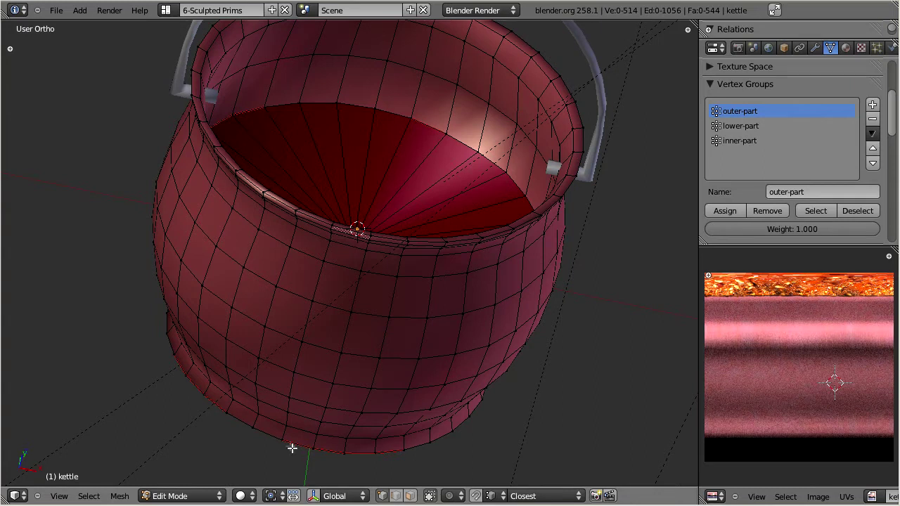
pyautogui.keyDown('alt'); pyautogui.rightClick(269, 434); pyautogui.keyUp('alt')
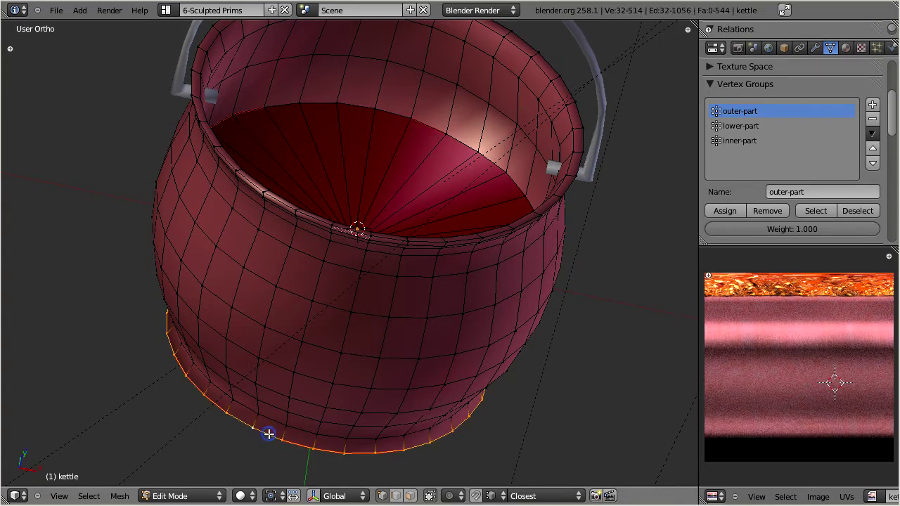
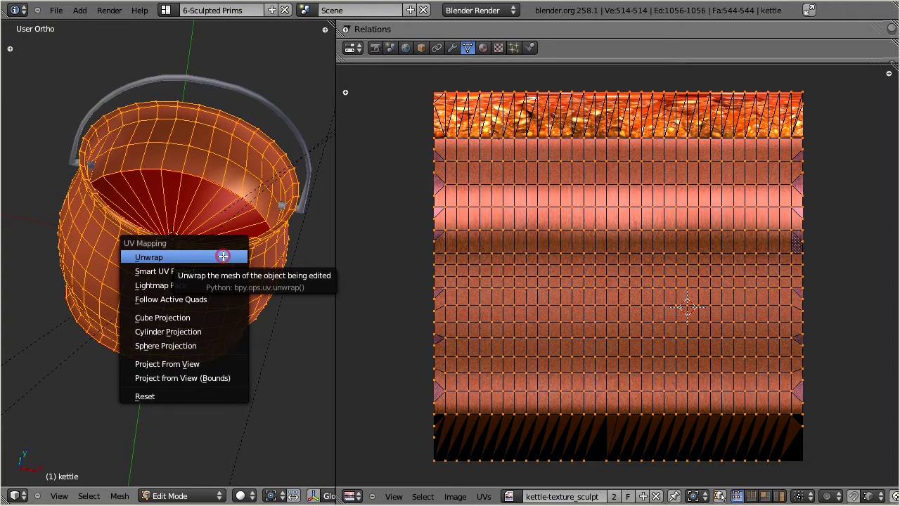
# Unwrap the whole kettle mesh and display the kettle body image in the UV editor as a generated UV Grid.
pyautogui.click(223, 257)
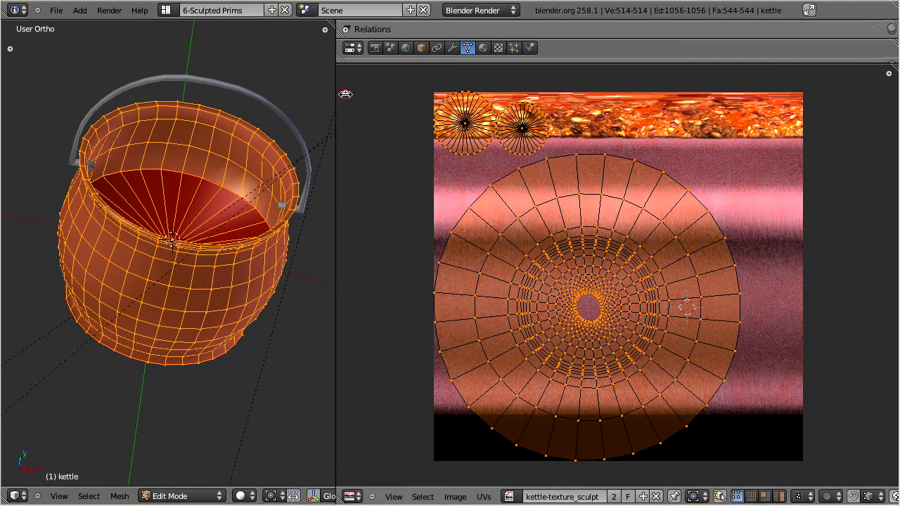
pyautogui.press('n')
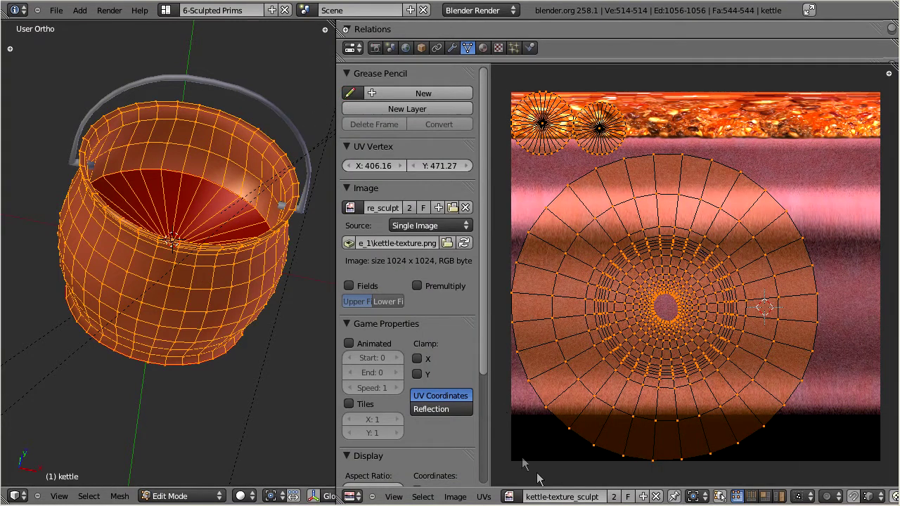
pyautogui.click(511, 496)
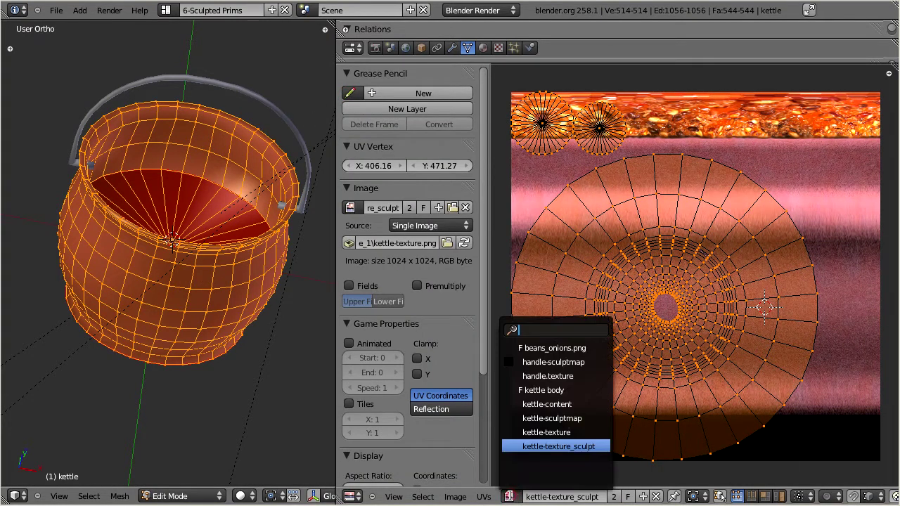
pyautogui.click(534, 390)
pyautogui.click(441, 256)
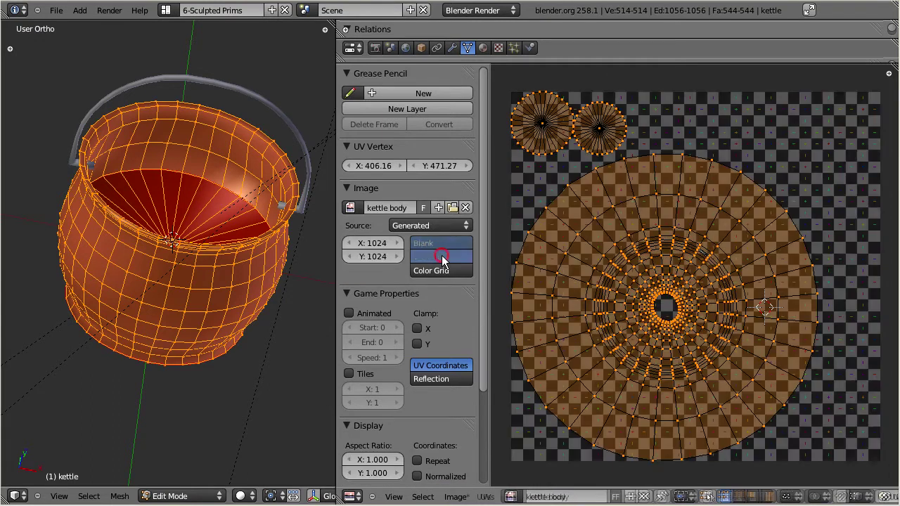
# Set the 3D view to Textured shading and examine the checker pattern on the kettle's outer wall and inner disc.
pyautogui.click(241, 496)
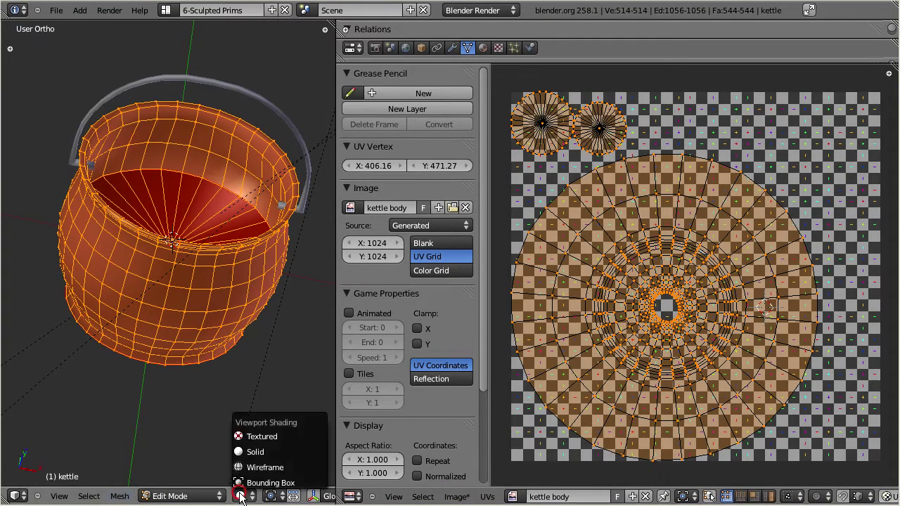
pyautogui.click(249, 434)
pyautogui.moveTo(248, 334); pyautogui.dragTo(415, 290, button='middle')
pyautogui.scroll(5, 208, 264)
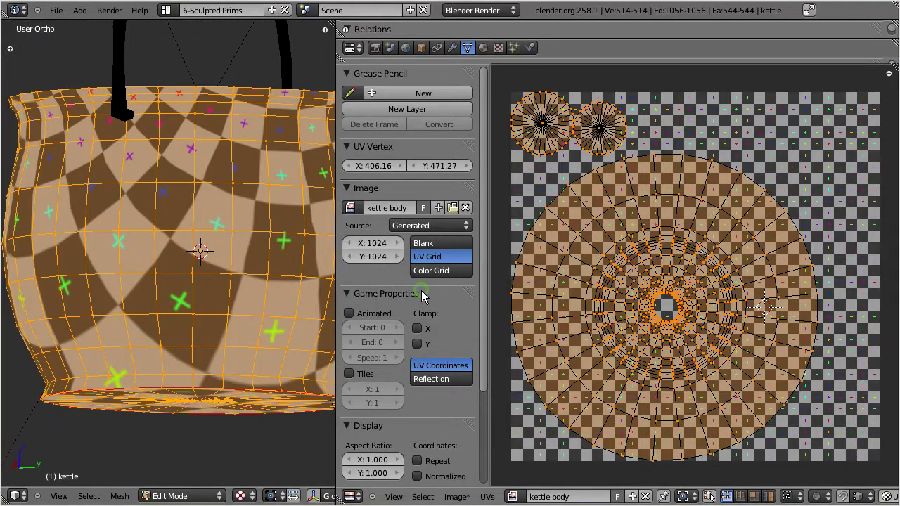
pyautogui.scroll(-5, 267, 250)
pyautogui.moveTo(267, 249); pyautogui.dragTo(172, 277, button='middle')
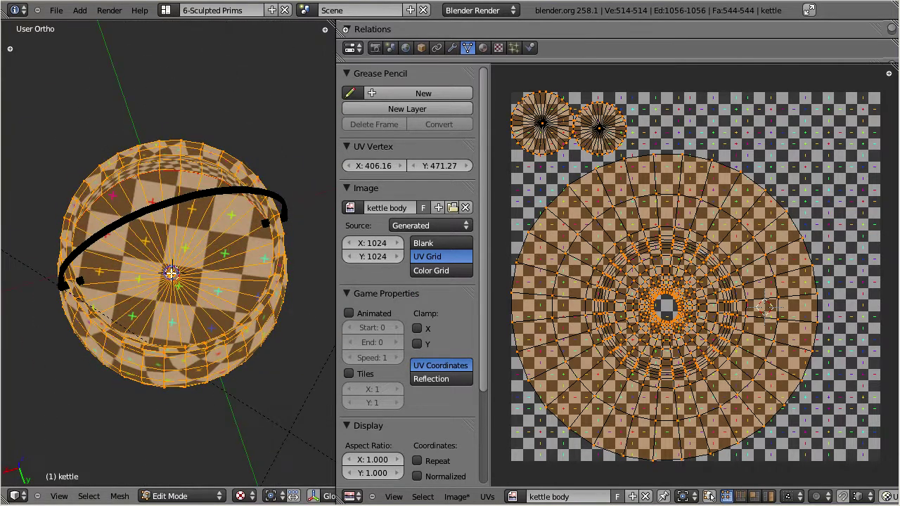
# Hide the center vertices of the inner and bottom discs, and mark the vertical edge line down the kettle's front as a seam.
pyautogui.rightClick(172, 278)
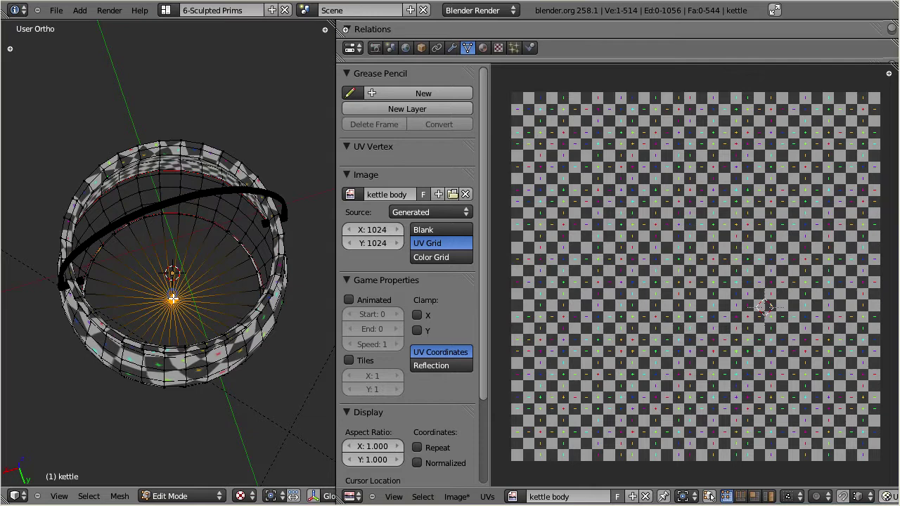
pyautogui.moveTo(156, 369); pyautogui.dragTo(163, 295, button='middle')
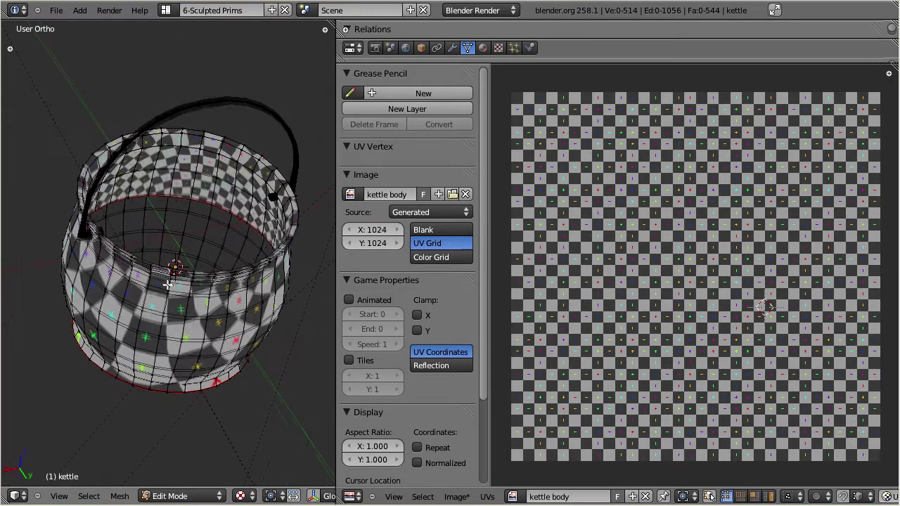
pyautogui.press('KP_1')
pyautogui.scroll(5, 163, 279)
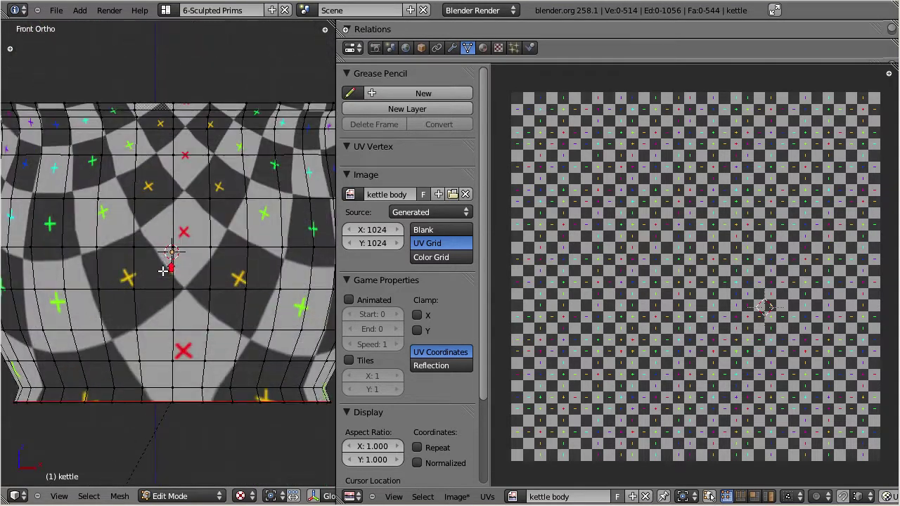
pyautogui.keyDown('alt'); pyautogui.rightClick(173, 226); pyautogui.keyUp('alt')
pyautogui.moveTo(171, 225); pyautogui.dragTo(199, 284, button='middle')
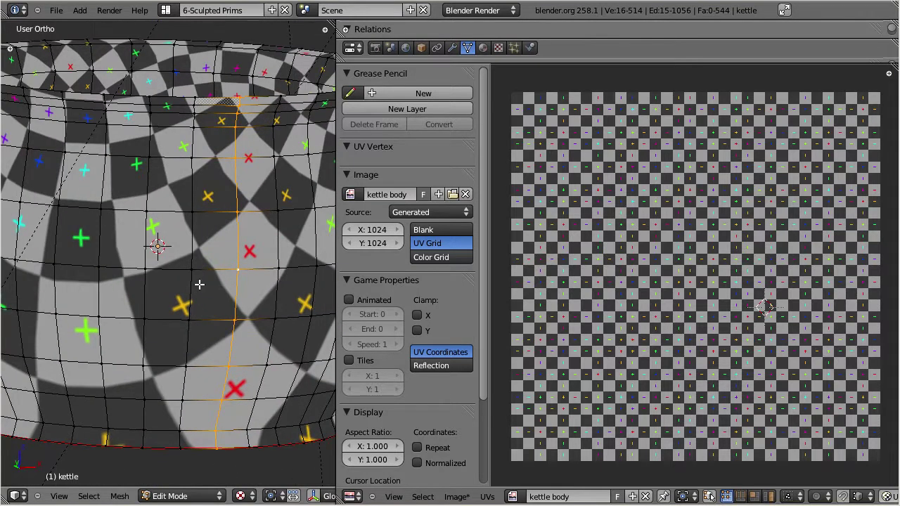
pyautogui.hotkey('ctrl', 'e')
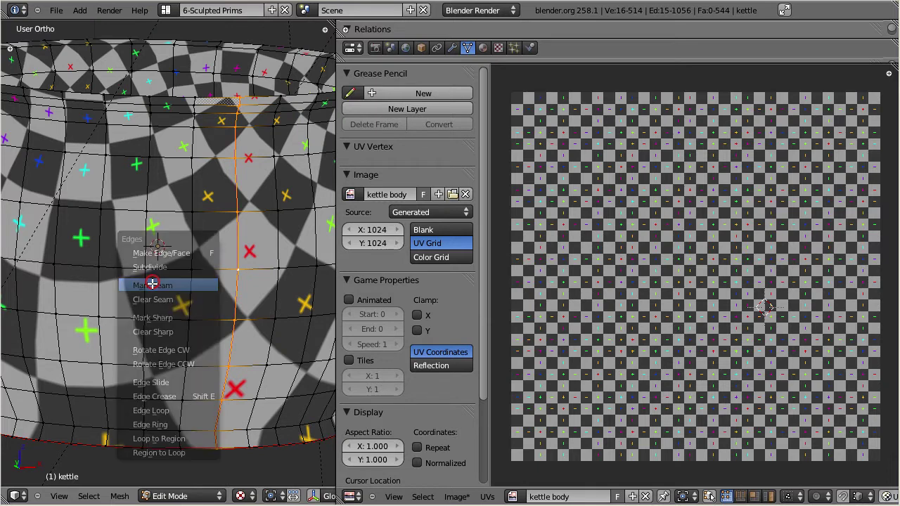
pyautogui.click(153, 284)
# Select all visible wall faces and unwrap them from the front view with Cylinder Projection.
pyautogui.scroll(-6, 162, 309)
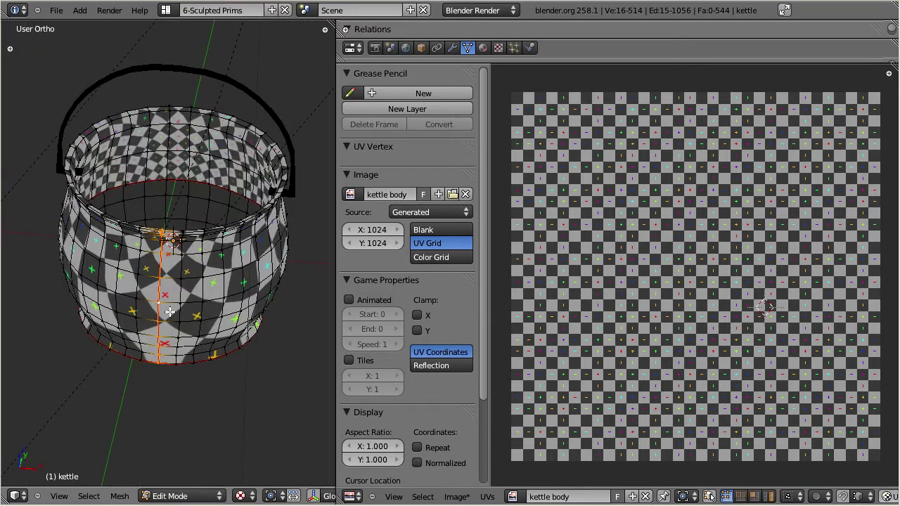
pyautogui.press('a')
pyautogui.moveTo(169, 311); pyautogui.dragTo(138, 190, button='middle')
pyautogui.press('KP_1')
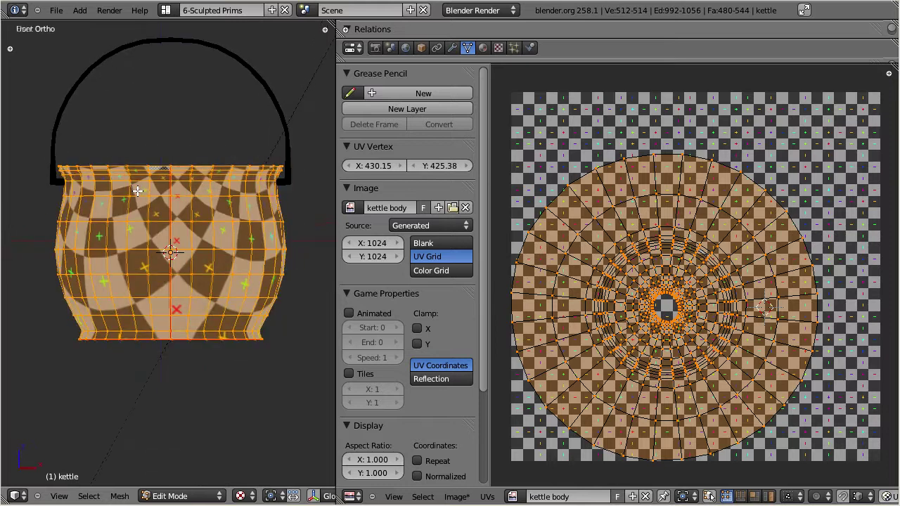
pyautogui.press('u')
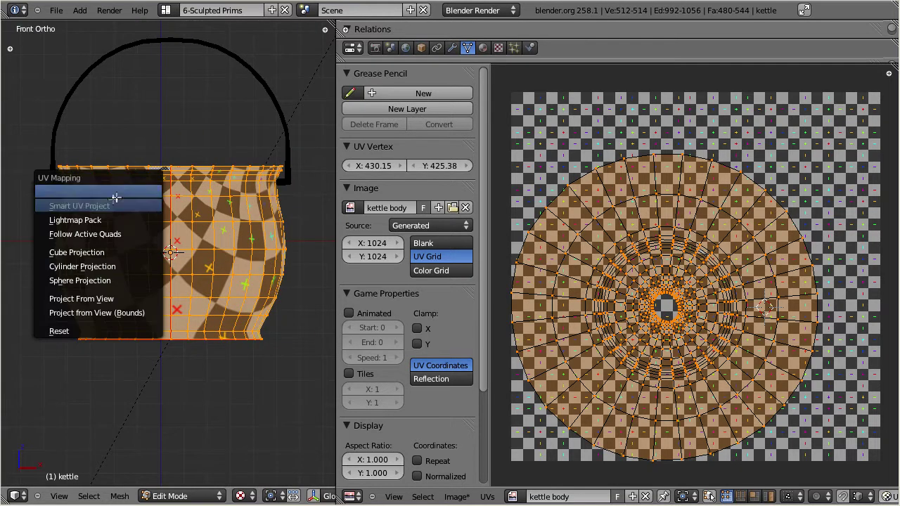
pyautogui.click(104, 265)
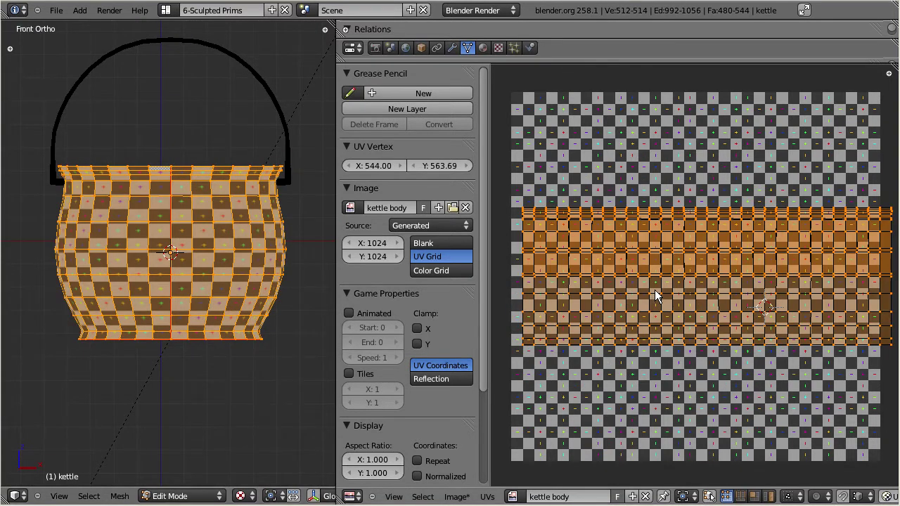
# Move the wall's UV band inside the image's lower area and stretch it along Y down to the image's lower edge.
pyautogui.press('g')
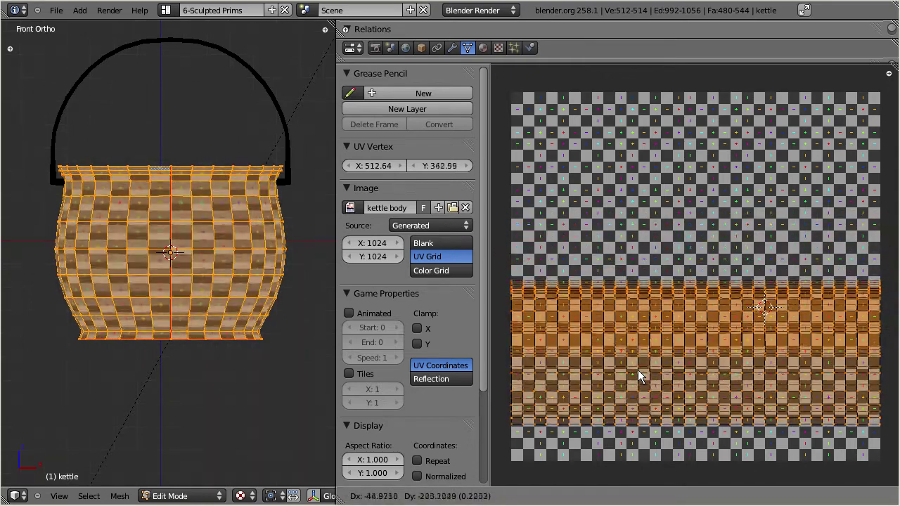
pyautogui.click(637, 370)
pyautogui.press('s')
pyautogui.press('y')
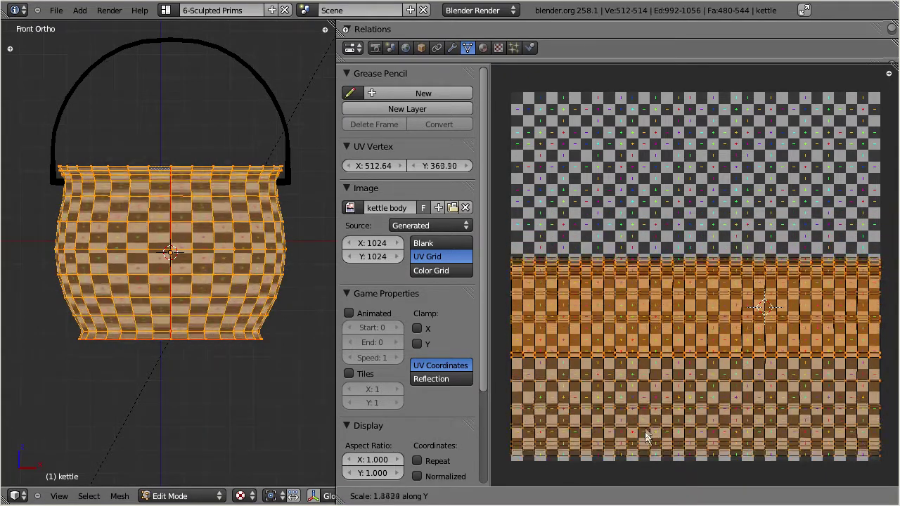
pyautogui.click(648, 452)
# Reveal the hidden discs, switch to face selection and box-select only the faces of the kettle's inner disc.
pyautogui.moveTo(186, 229); pyautogui.dragTo(155, 323, button='middle')
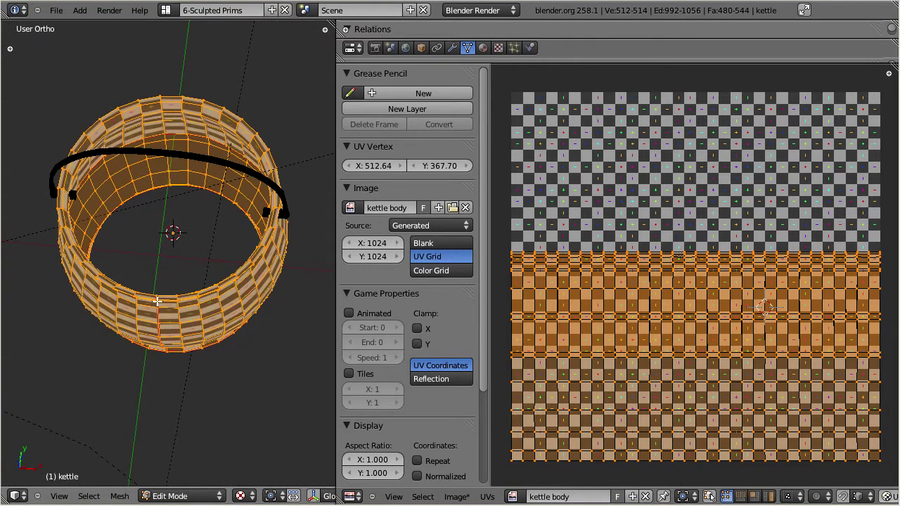
pyautogui.press('a')
pyautogui.press('a')
pyautogui.scroll(-6, 268, 496)
pyautogui.click(227, 497)
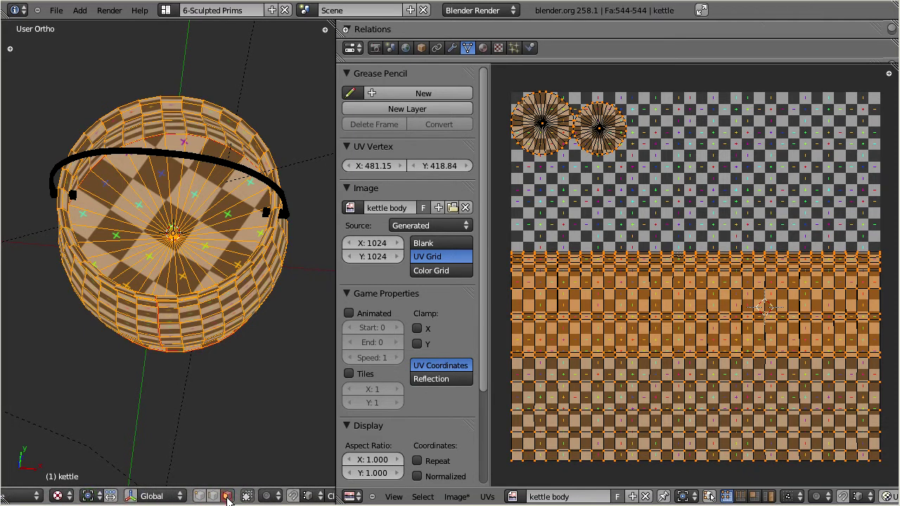
pyautogui.press('a')
pyautogui.press('b')
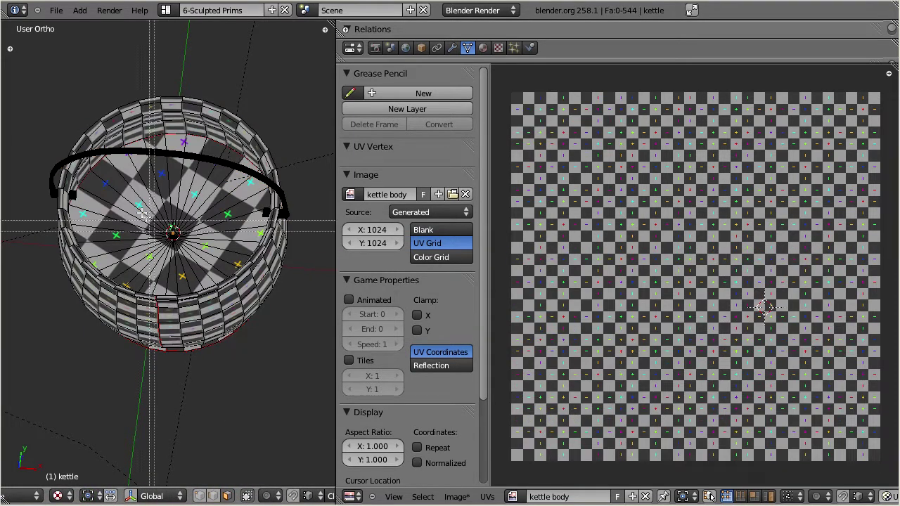
pyautogui.moveTo(137, 207); pyautogui.dragTo(202, 259)
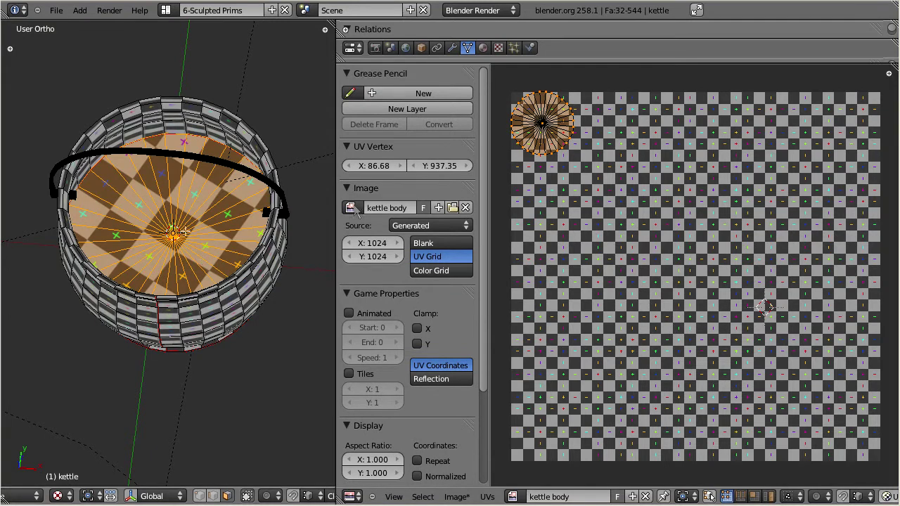
# Move the inner disc's UV island to the image centre and scale it up until it nearly fills the image.
pyautogui.scroll(5, 144, 257)
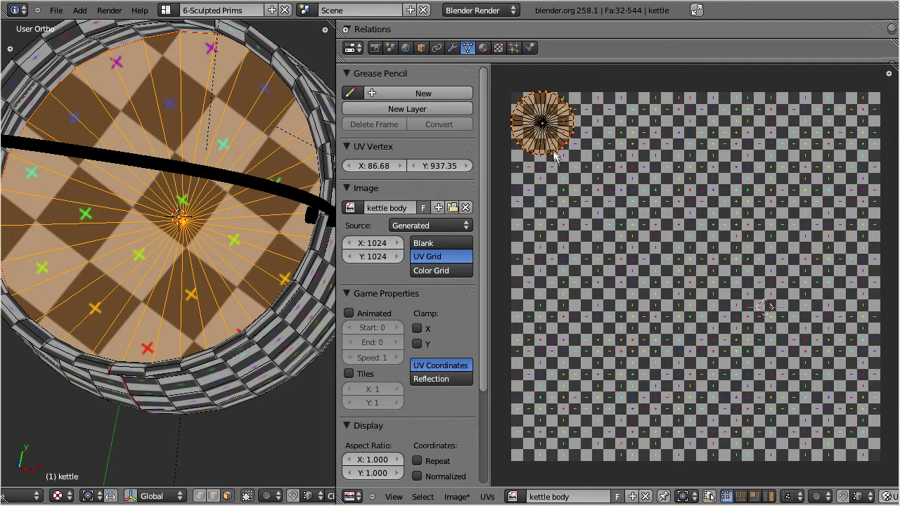
pyautogui.press('g')
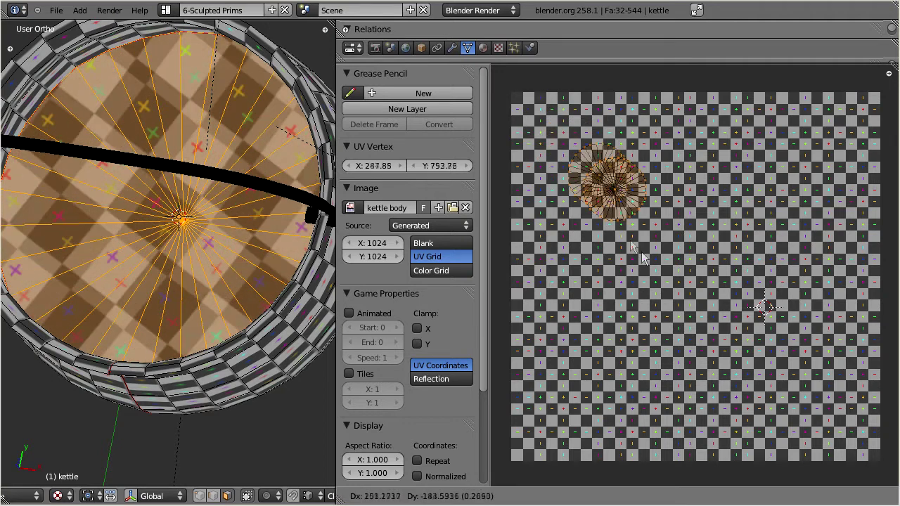
pyautogui.click(713, 309)
pyautogui.press('s')
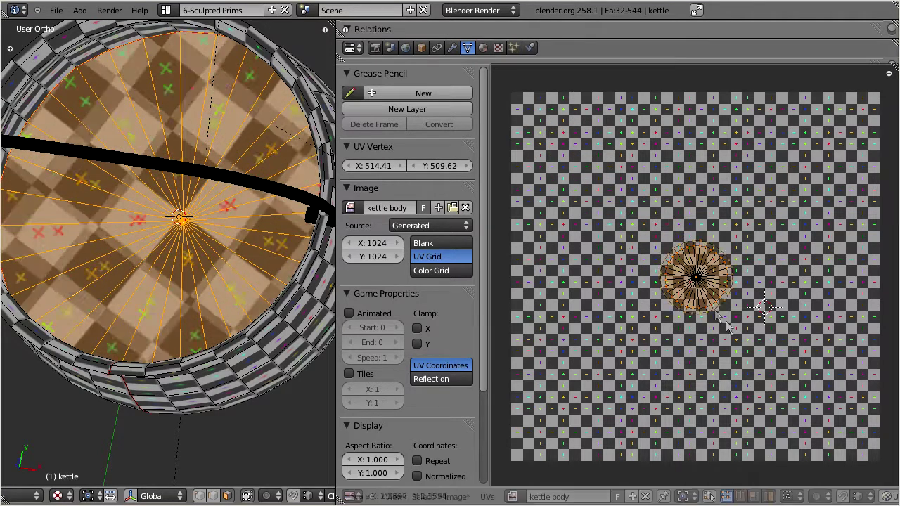
pyautogui.click(835, 401)
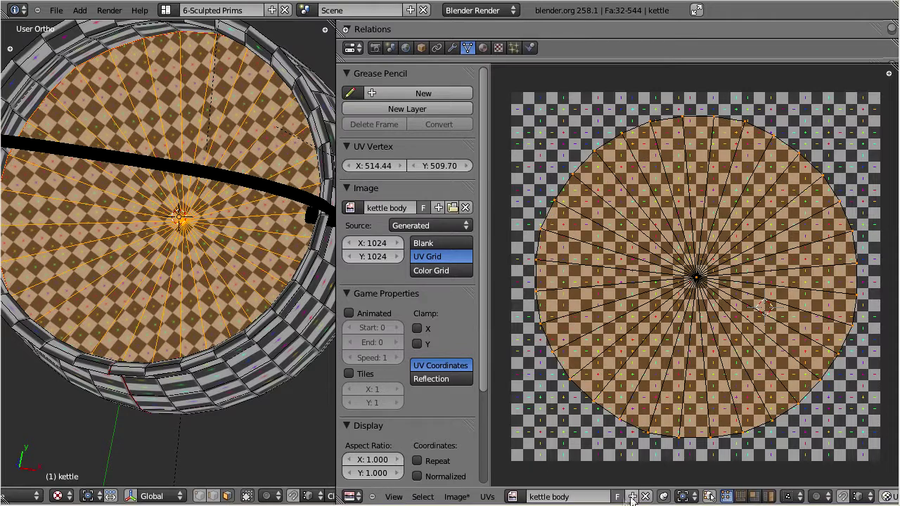
# Assign beans_onions.png to the inner disc's faces and scale their UV circle down to fit the soup surface.
pyautogui.click(514, 496)
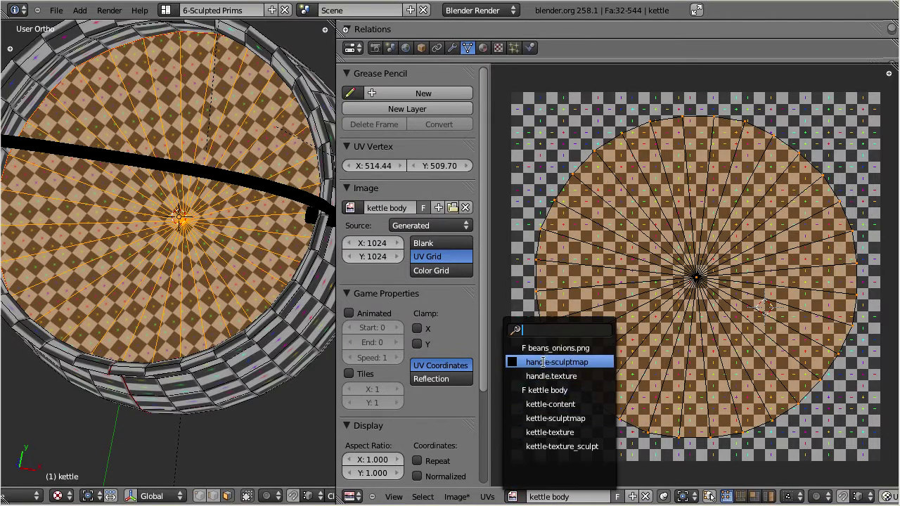
pyautogui.click(547, 350)
pyautogui.scroll(4, 706, 319)
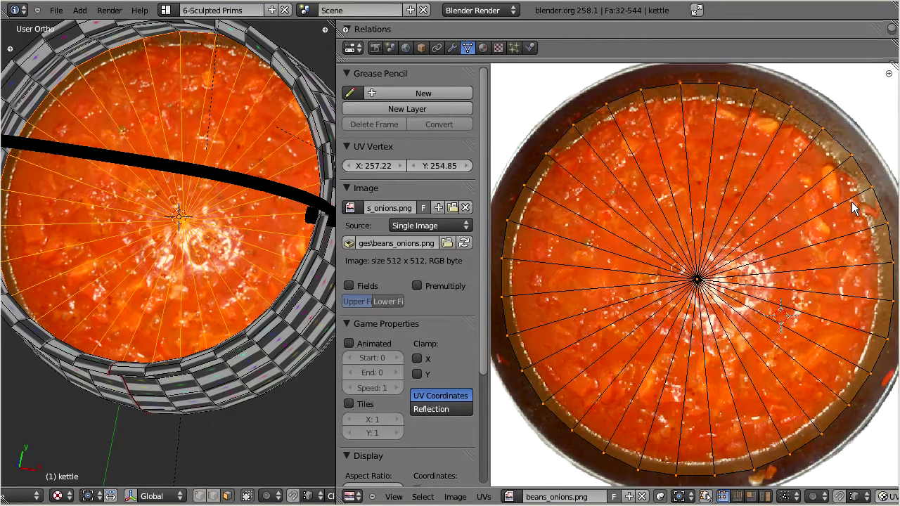
pyautogui.press('s')
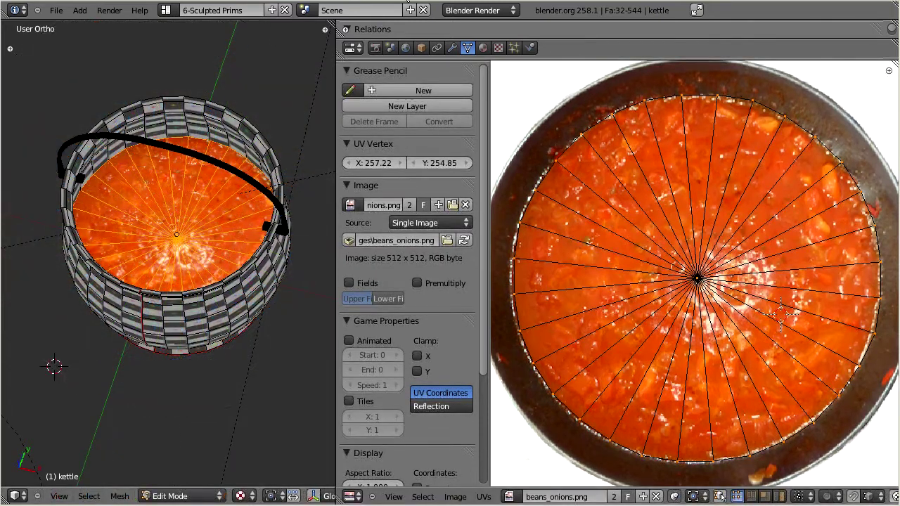
# Show the kettle's materials in an enlarged properties area and collapse the image editor's side properties.
pyautogui.click(483, 51)
pyautogui.moveTo(494, 60); pyautogui.dragTo(497, 151)
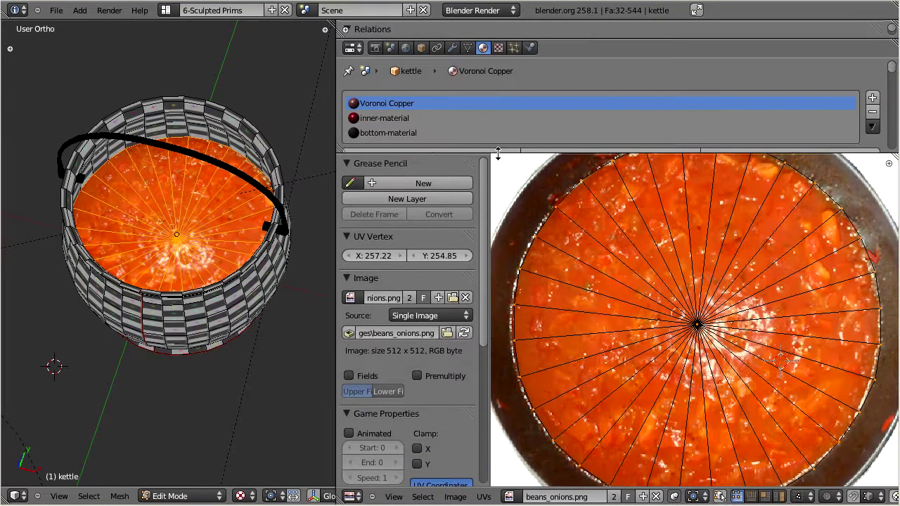
pyautogui.moveTo(489, 194); pyautogui.dragTo(337, 202)
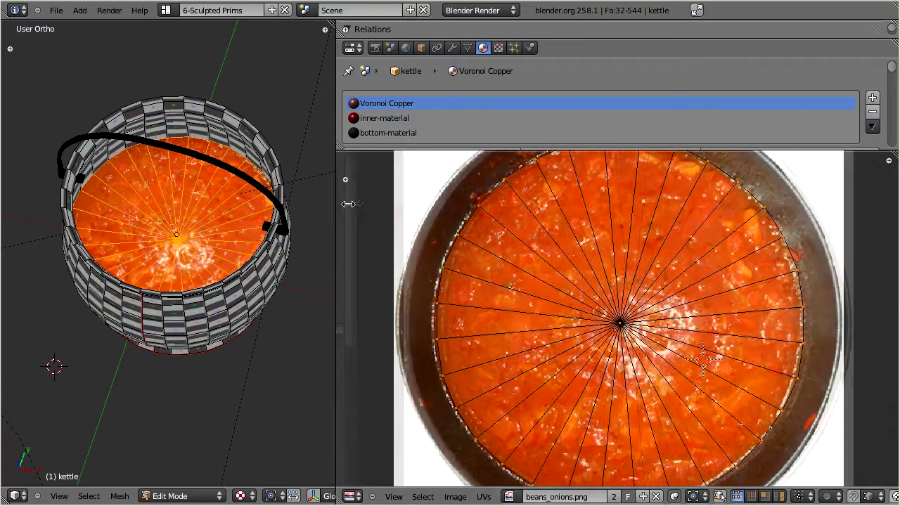
# Switch the 3D view's shading to Solid to inspect the kettle's material colors.
pyautogui.moveTo(174, 293); pyautogui.dragTo(226, 434, button='middle')
pyautogui.click(240, 495)
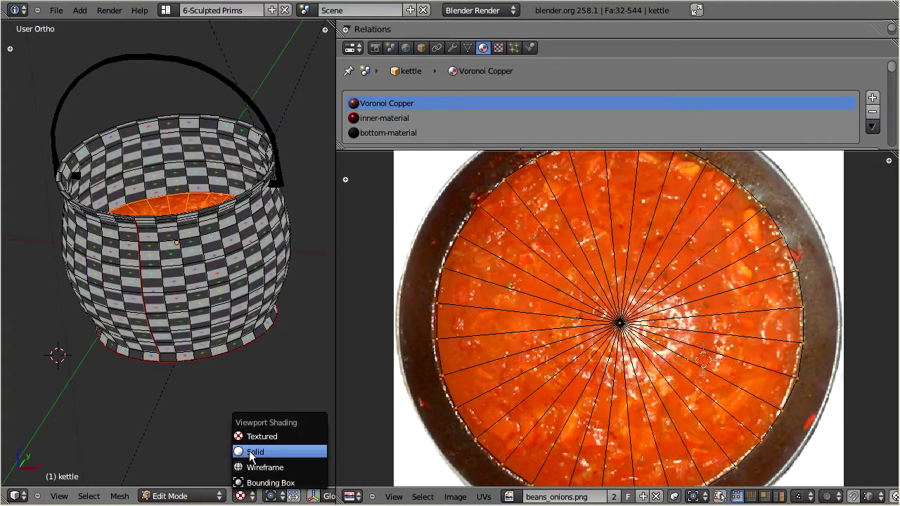
pyautogui.click(250, 452)
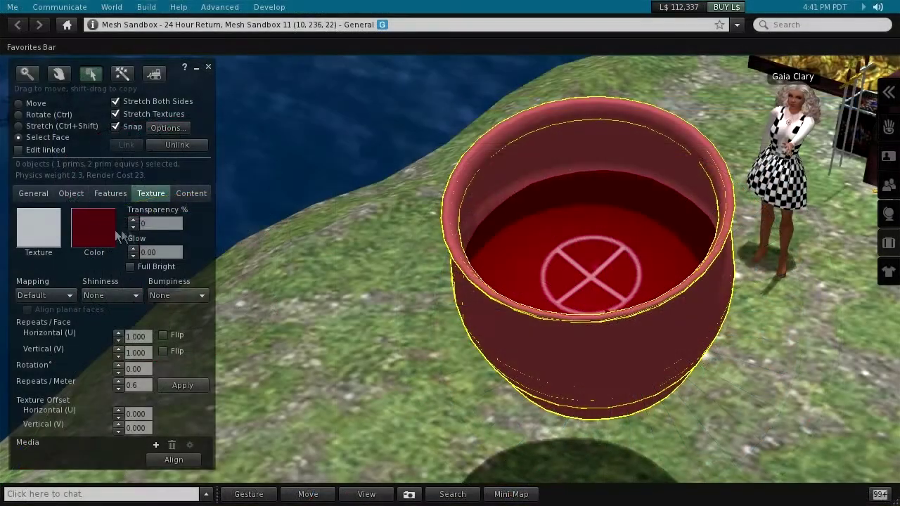
# Switch to the Second Life viewer and recolor the kettle's inner disc face bright green and its wall face blue.
pyautogui.click(113, 231)
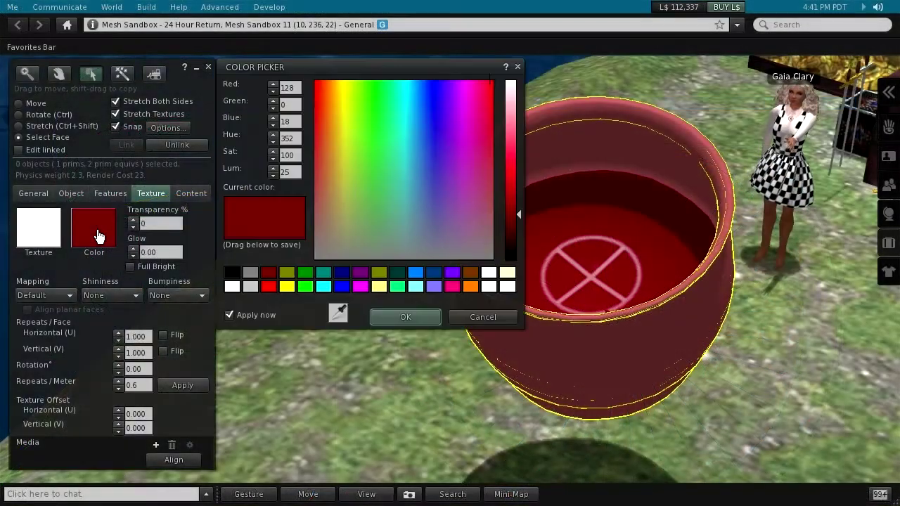
pyautogui.click(304, 287)
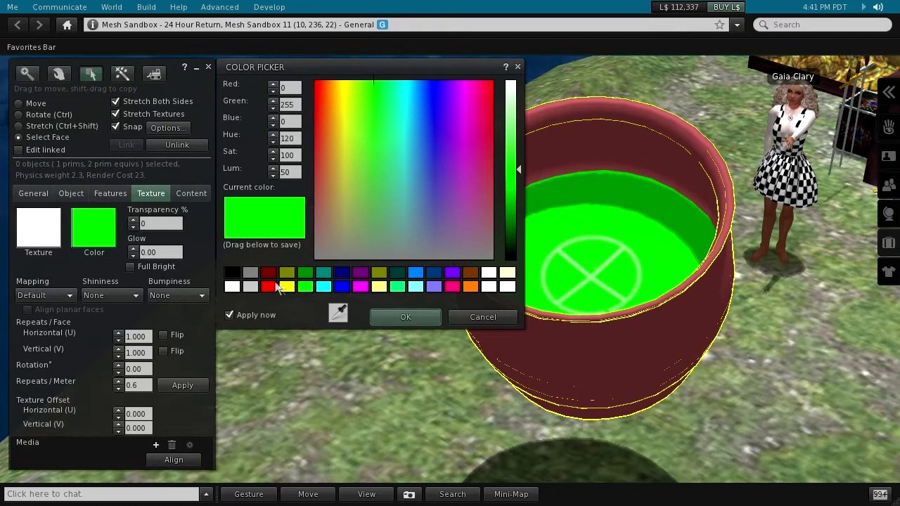
pyautogui.click(557, 356)
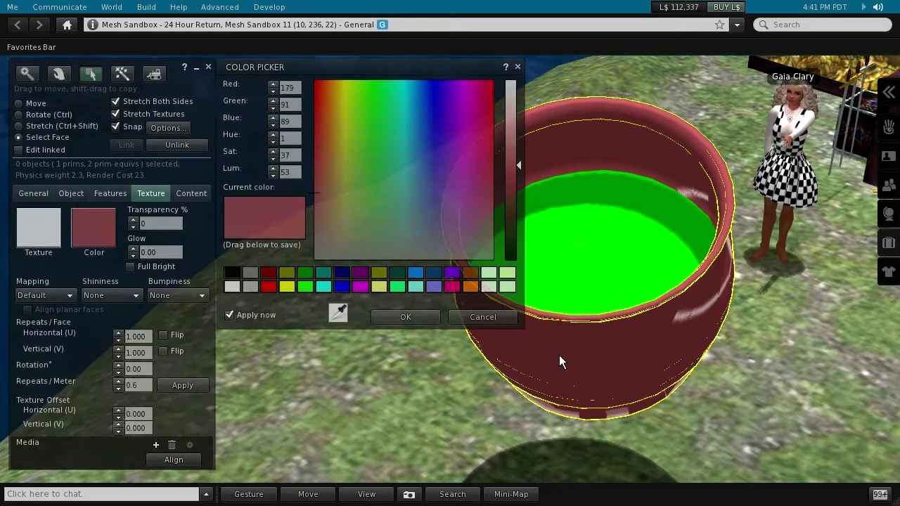
pyautogui.click(345, 286)
# Rotate the kettle to expose its underside, recolor the bottom face white, and rotate the kettle again.
pyautogui.click(20, 104)
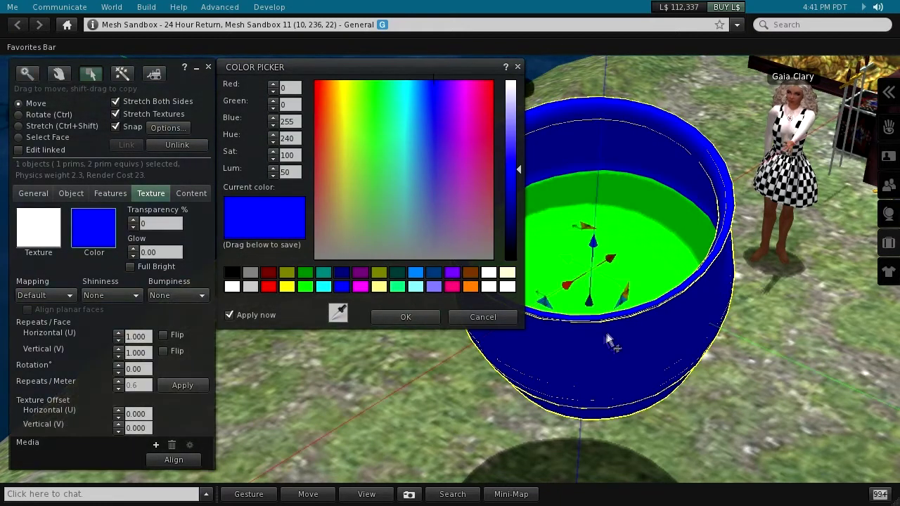
pyautogui.press('ctrl')
pyautogui.keyDown('ctrl'); pyautogui.moveTo(545, 313); pyautogui.dragTo(615, 222); pyautogui.keyUp('ctrl')
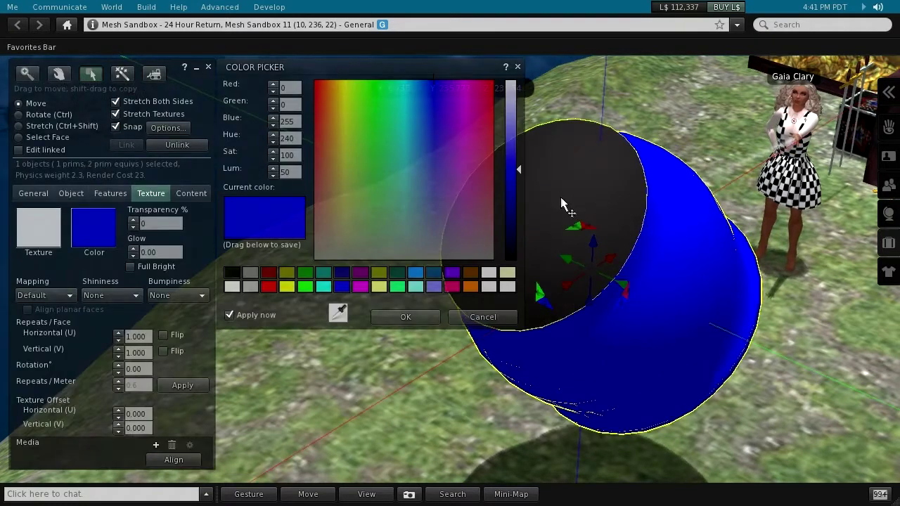
pyautogui.click(18, 137)
pyautogui.click(564, 226)
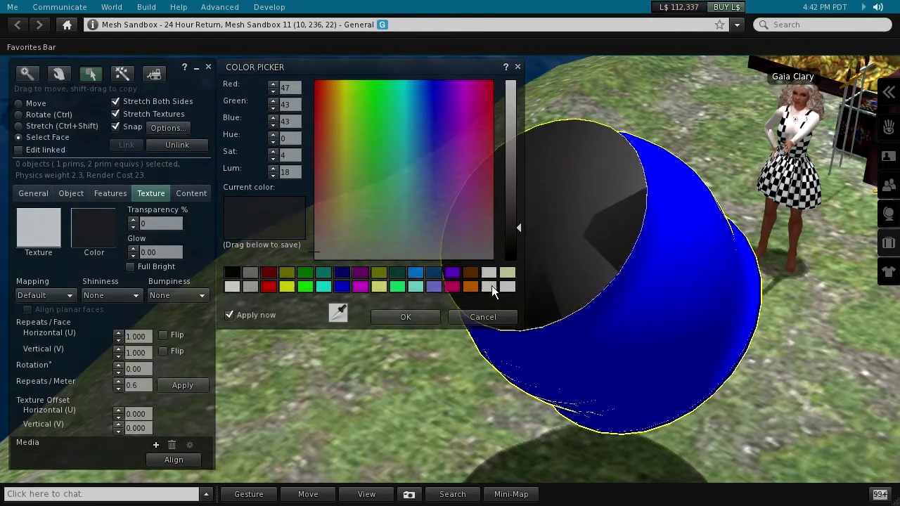
pyautogui.click(490, 285)
pyautogui.click(406, 320)
pyautogui.keyDown('ctrl'); pyautogui.moveTo(563, 313); pyautogui.dragTo(724, 336); pyautogui.keyUp('ctrl')
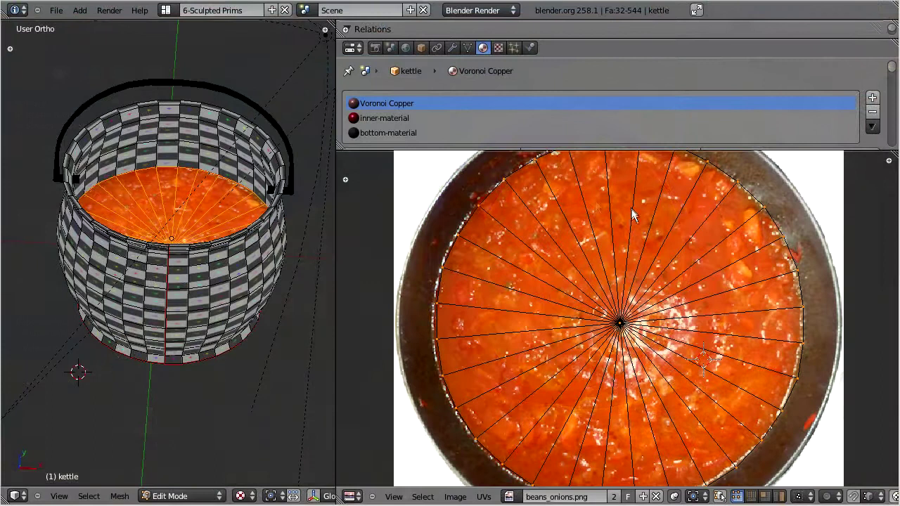
# Return to Blender, leave mesh editing and display the kettle body image in the image editor.
pyautogui.scroll(-2, 636, 225)
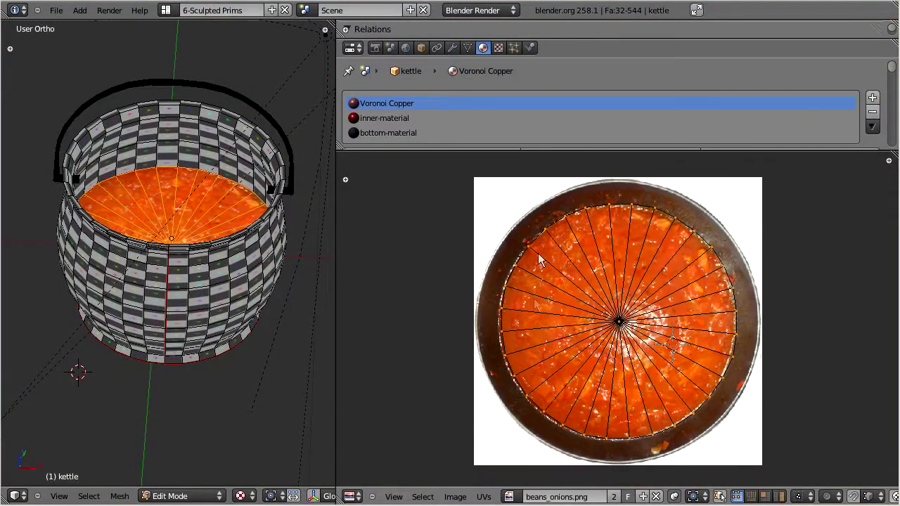
pyautogui.moveTo(171, 233); pyautogui.dragTo(173, 310, button='middle')
pyautogui.scroll(4, 175, 302)
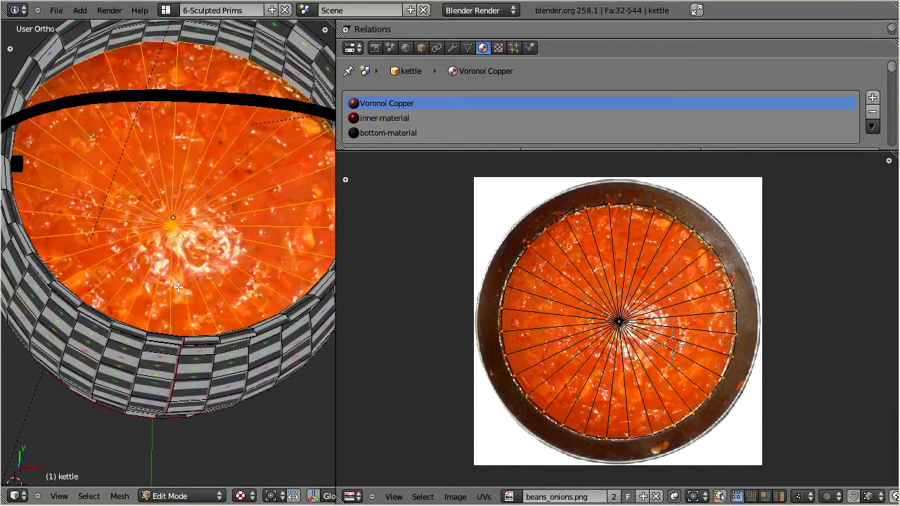
pyautogui.scroll(-4, 176, 209)
pyautogui.moveTo(175, 210); pyautogui.dragTo(169, 259, button='middle')
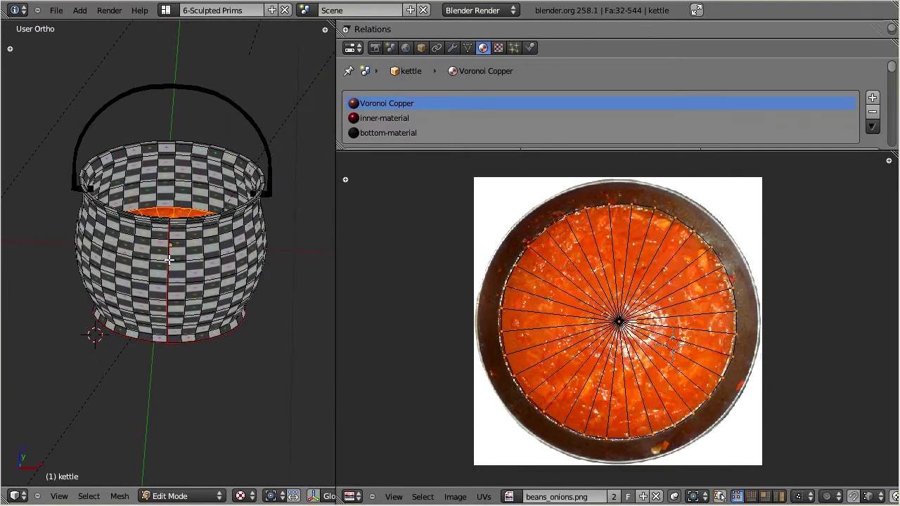
pyautogui.press('Tab')
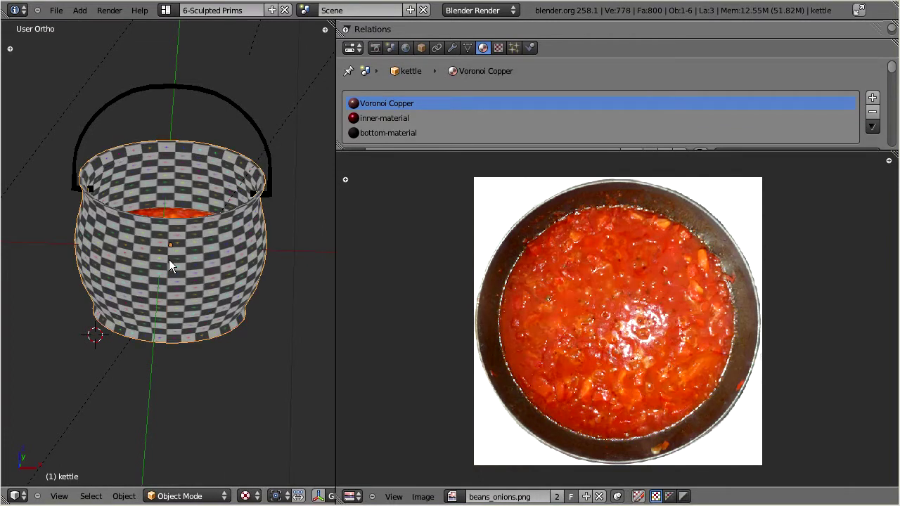
pyautogui.click(452, 497)
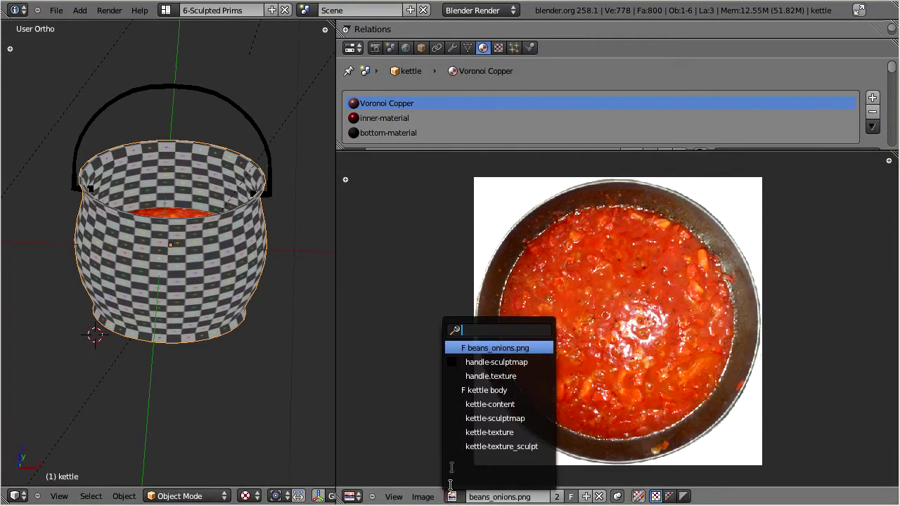
pyautogui.click(487, 391)
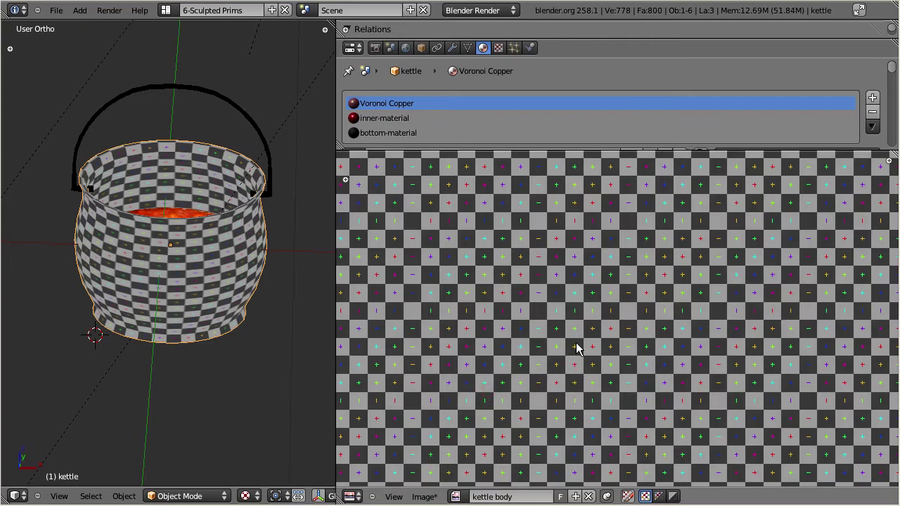
pyautogui.scroll(-4, 575, 343)
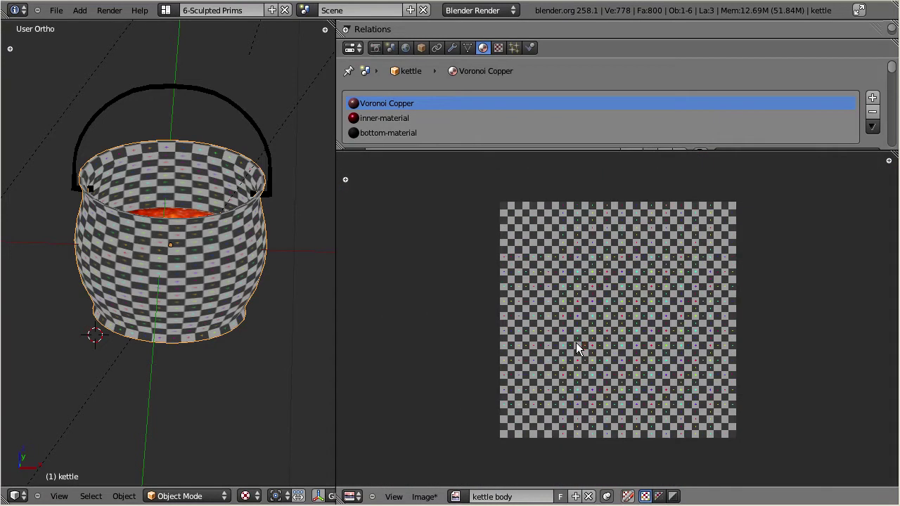
# Bake the kettle's materials onto its assigned images using the Full Render bake mode.
pyautogui.click(375, 48)
pyautogui.moveTo(891, 68); pyautogui.dragTo(894, 144)
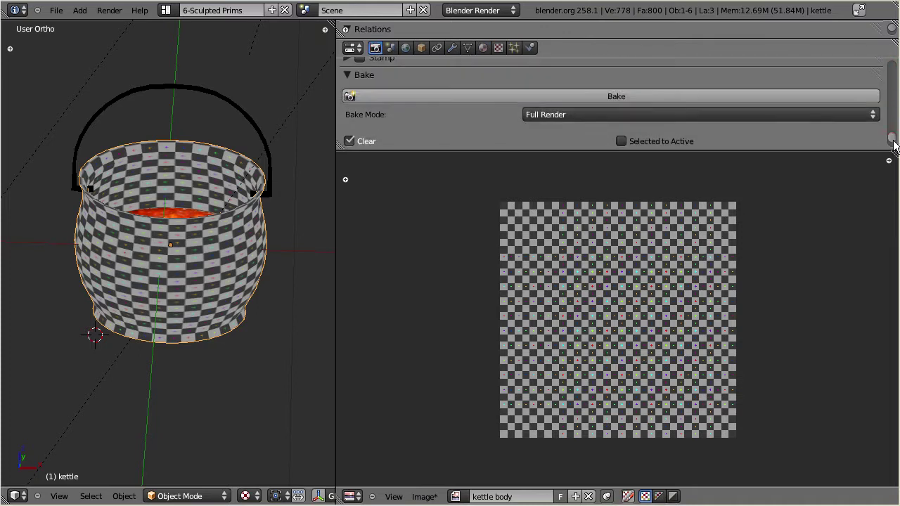
pyautogui.click(631, 98)
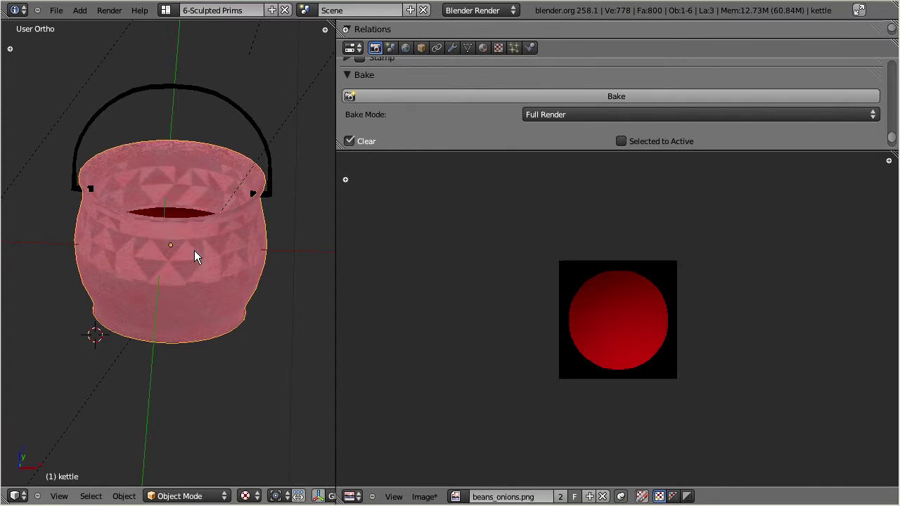
# Resume mesh editing with all the kettle's wall faces selected and assign the kettle body image to them.
pyautogui.press('Tab')
pyautogui.press('a')
pyautogui.press('a')
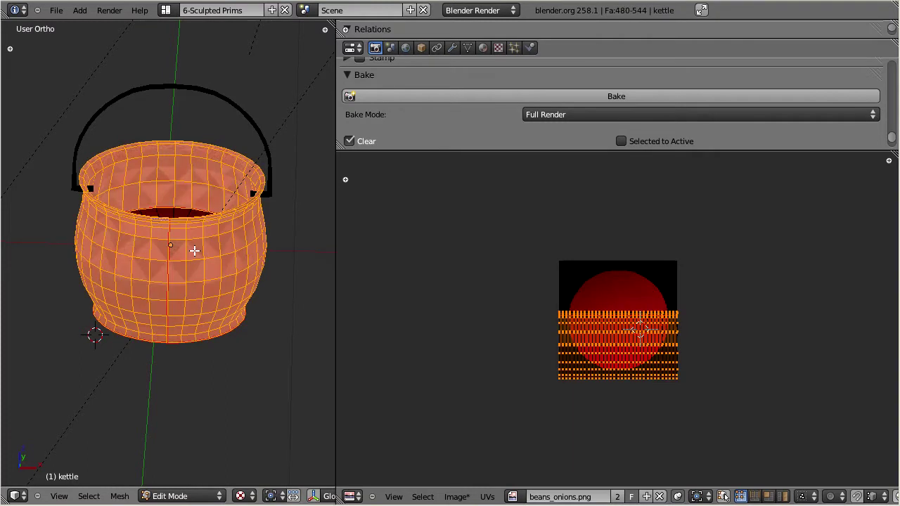
pyautogui.click(513, 496)
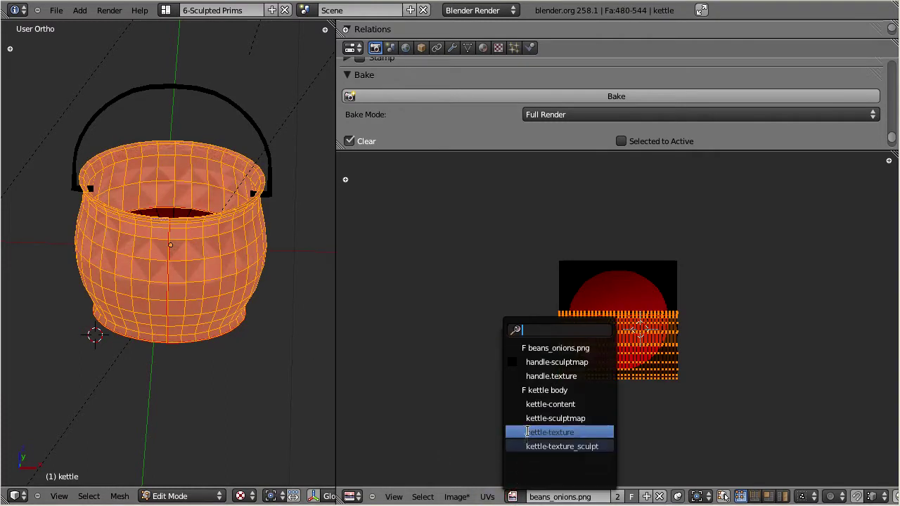
pyautogui.click(546, 390)
pyautogui.scroll(2, 658, 408)
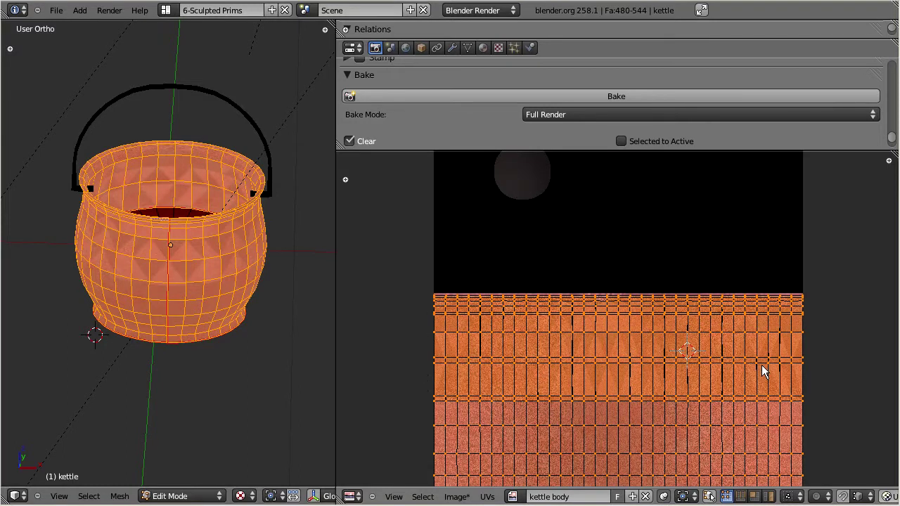
# Select the four horizontal face loops running from the kettle's inner wall up to its rim.
pyautogui.keyDown('alt'); pyautogui.rightClick(190, 193); pyautogui.keyUp('alt')
pyautogui.keyDown('alt'); pyautogui.keyDown('shift'); pyautogui.rightClick(188, 169); pyautogui.keyUp('shift'); pyautogui.keyUp('alt')
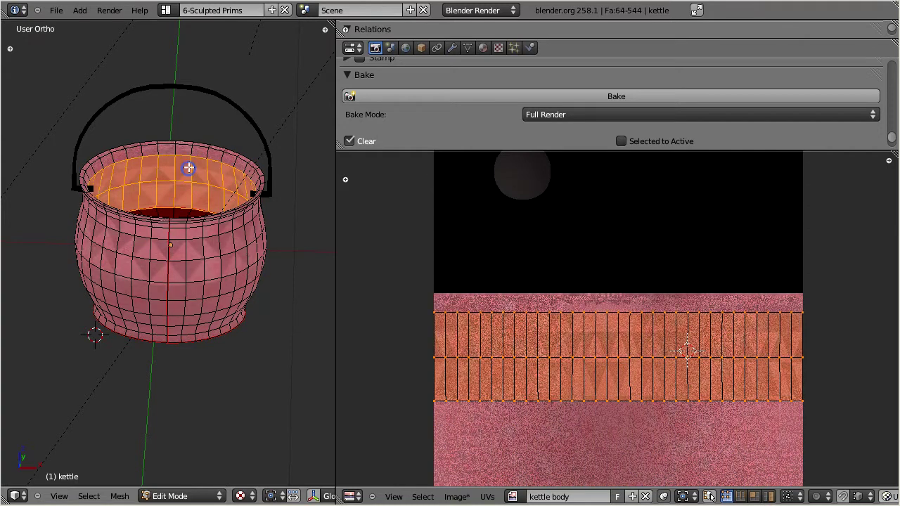
pyautogui.keyDown('alt'); pyautogui.keyDown('shift'); pyautogui.rightClick(191, 147); pyautogui.keyUp('shift'); pyautogui.keyUp('alt')
pyautogui.keyDown('alt'); pyautogui.keyDown('shift'); pyautogui.rightClick(192, 143); pyautogui.keyUp('shift'); pyautogui.keyUp('alt')
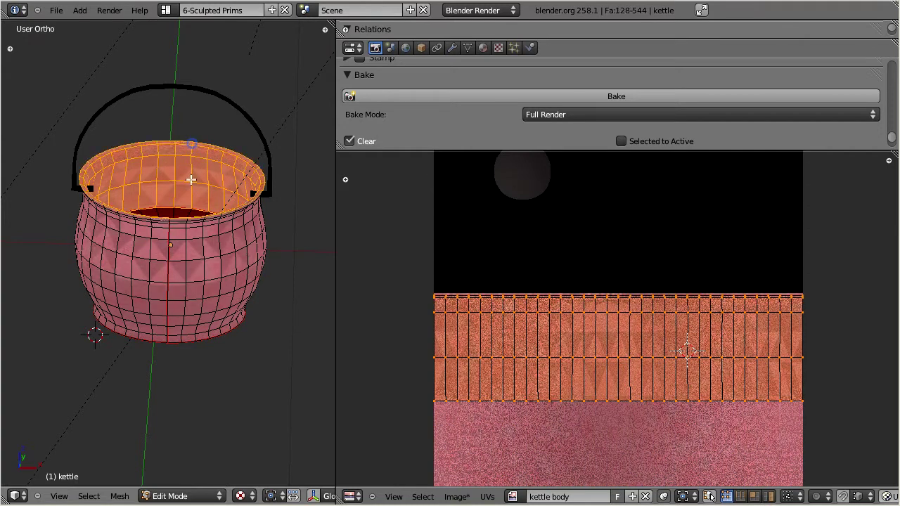
# Move the selected inner-wall UVs up along Y by about 299 pixels, directly above the baked wall area.
pyautogui.press('g')
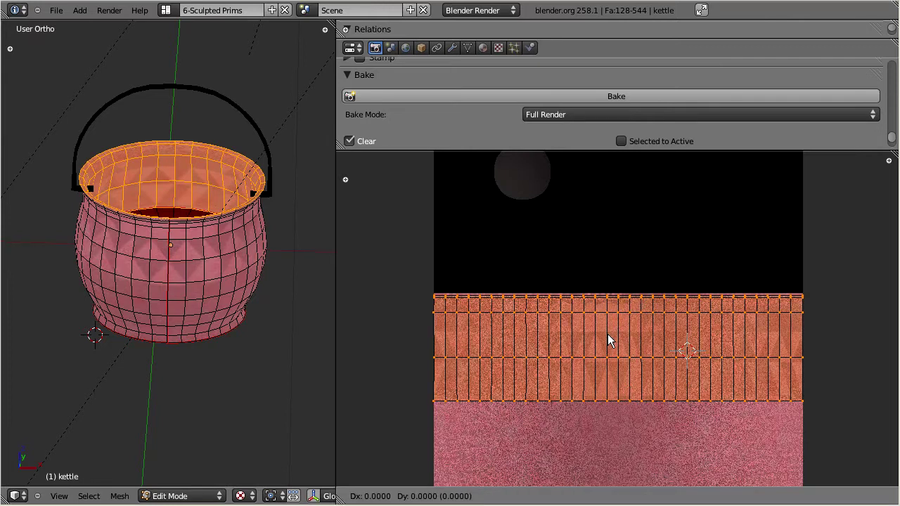
pyautogui.press('y')
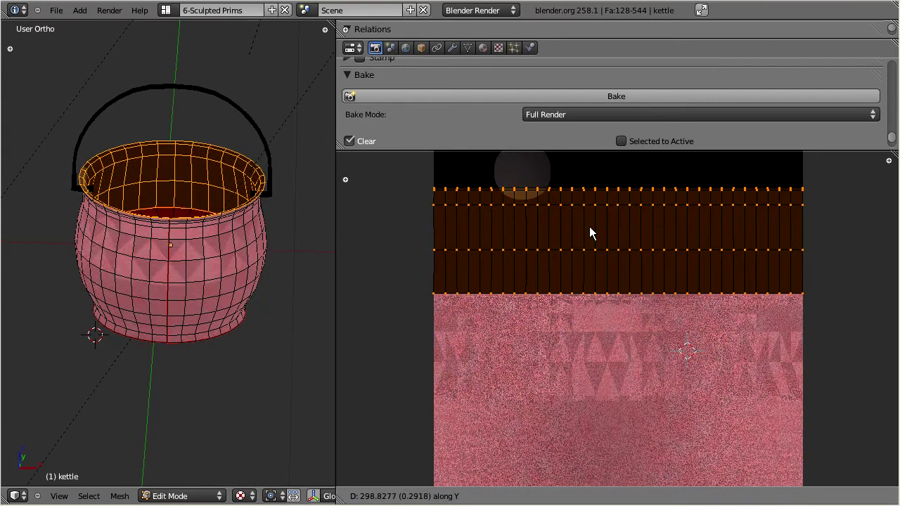
pyautogui.click(589, 227)
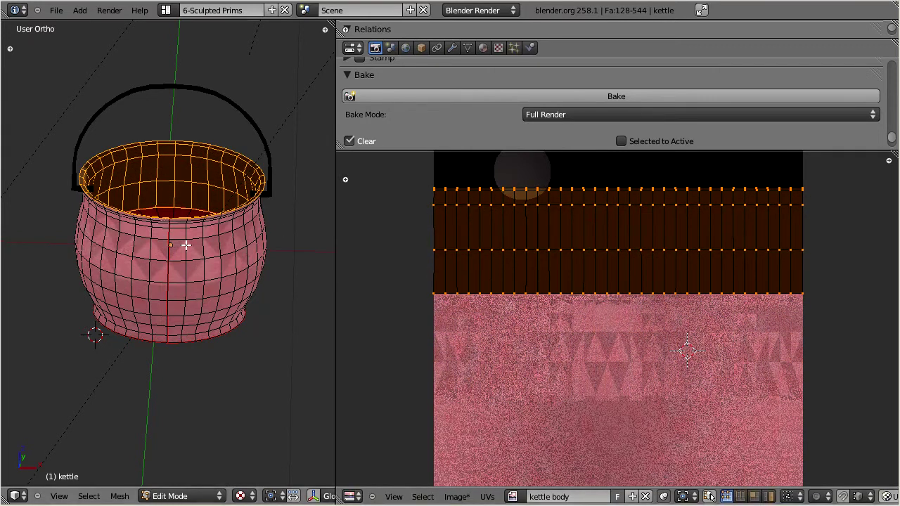
# Select all the kettle wall UVs, shrink them slightly along Y and shift the whole layout slightly down along Y.
pyautogui.press('a')
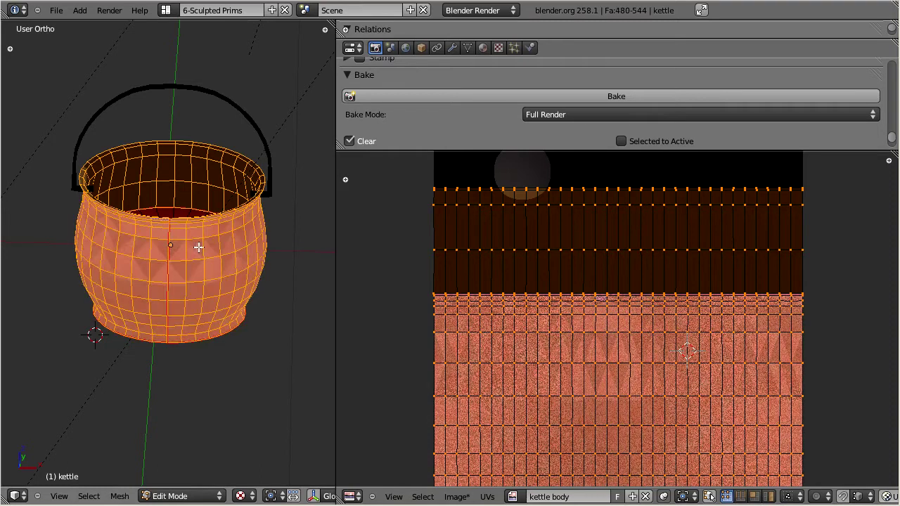
pyautogui.press('s')
pyautogui.press('y')
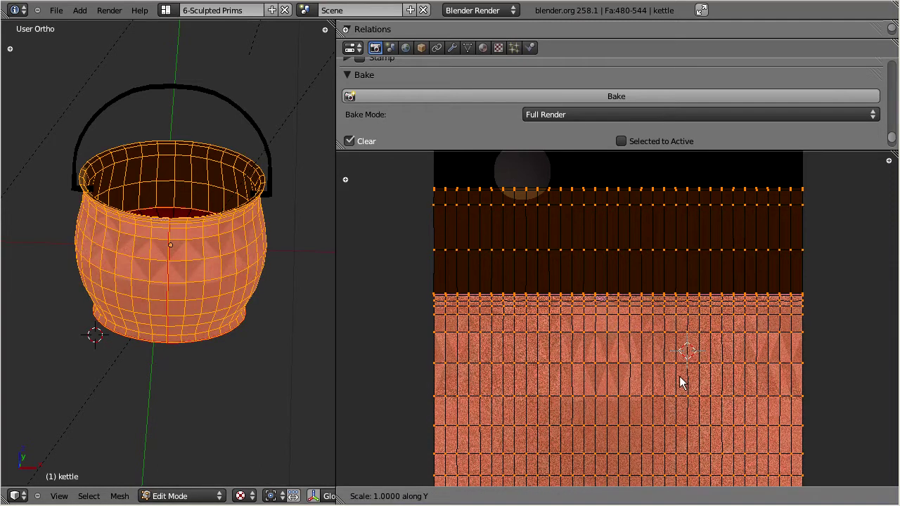
pyautogui.click(677, 373)
pyautogui.press('g')
pyautogui.press('y')
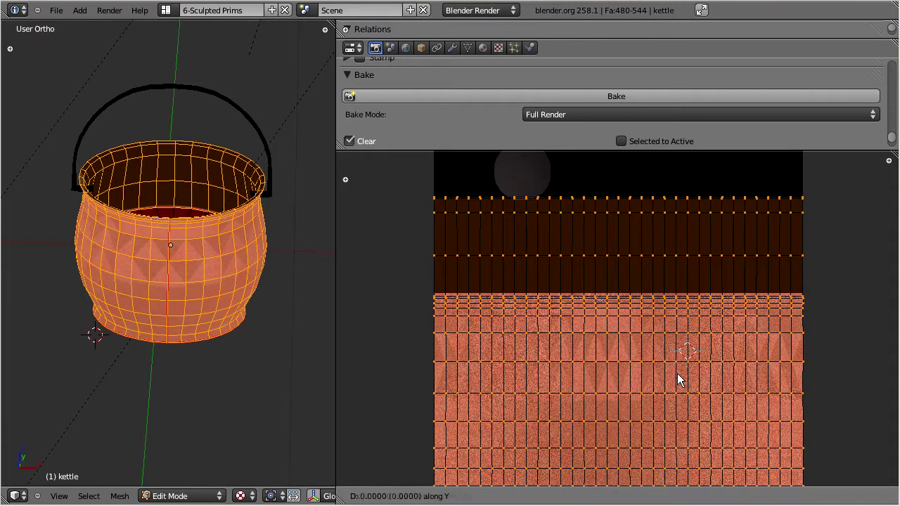
pyautogui.click(678, 385)
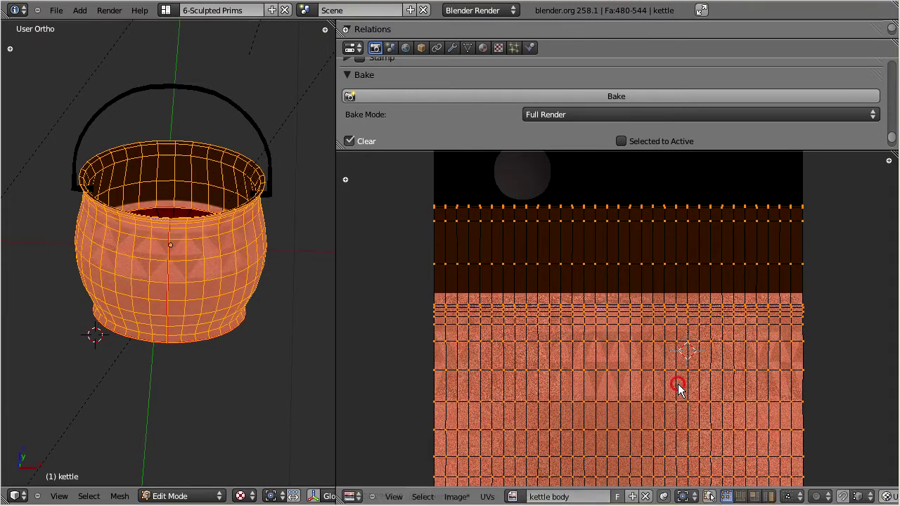
# Return to Object Mode and bake the kettle's materials onto its assigned images again using Full Render.
pyautogui.press('Tab')
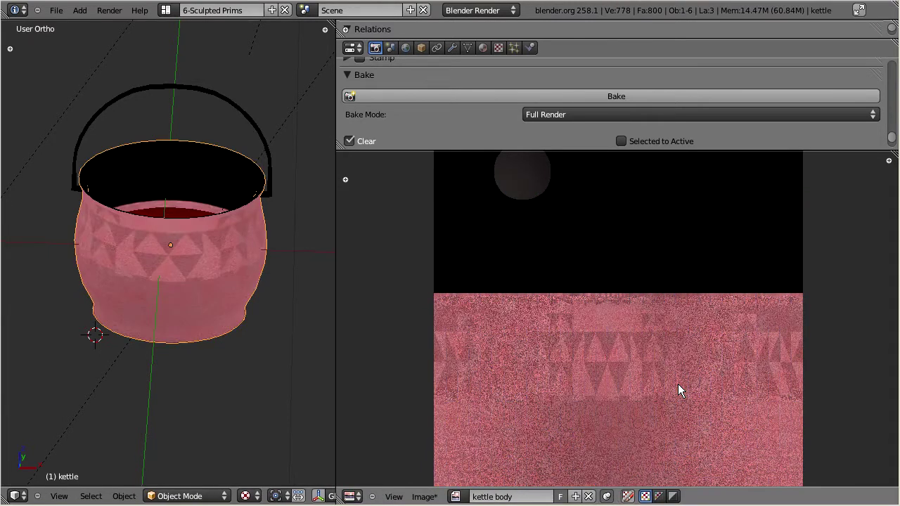
pyautogui.click(558, 96)
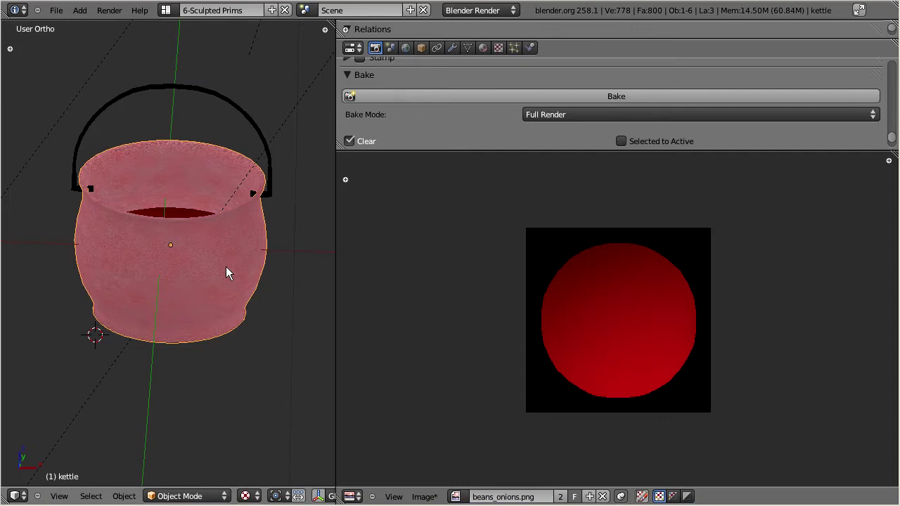
pyautogui.scroll(2, 227, 267)
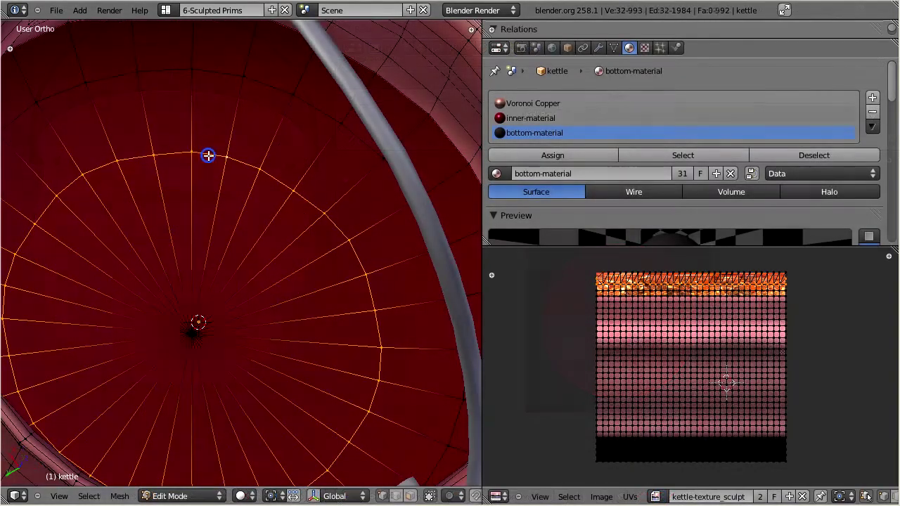
# Delete the selected circular edge loop on the kettle's inner base and the next loop further out.
pyautogui.press('x')
pyautogui.click(175, 160)
pyautogui.keyDown('alt'); pyautogui.rightClick(215, 73); pyautogui.keyUp('alt')
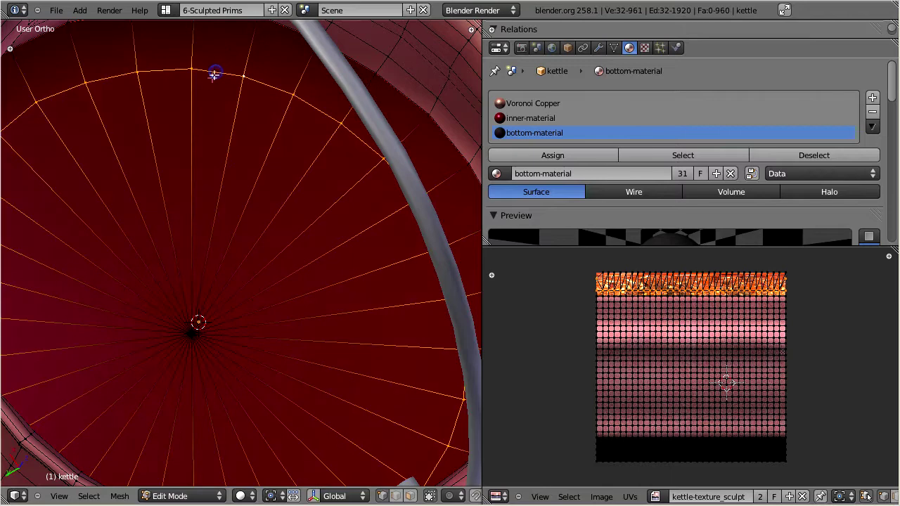
pyautogui.press('x')
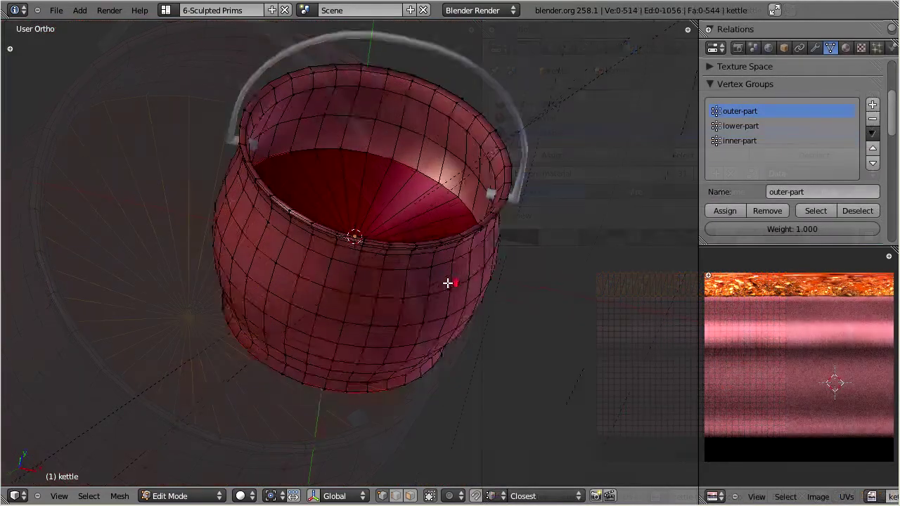
# Switch to the Second Life viewer and apply kettle-texture-3 to the kettle body and beans_onions to its inner content surface.
pyautogui.scroll(3, 448, 281)
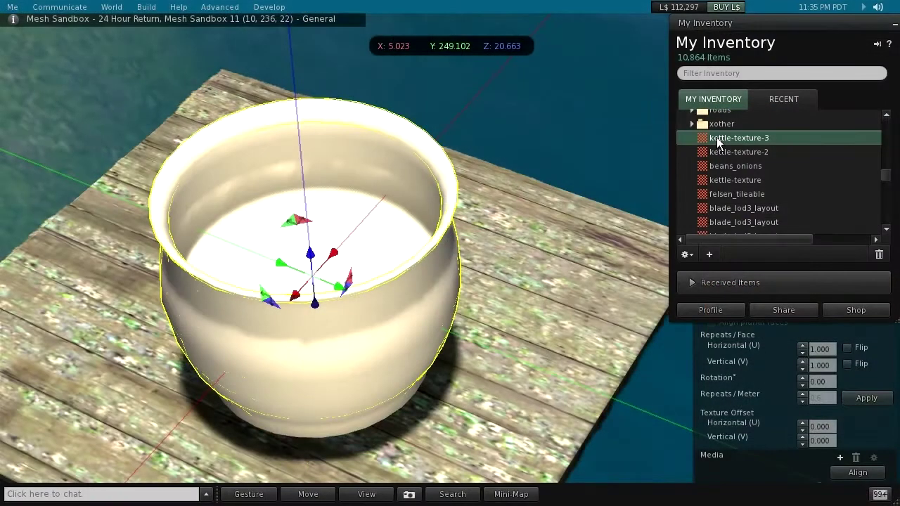
pyautogui.moveTo(717, 137); pyautogui.dragTo(326, 353)
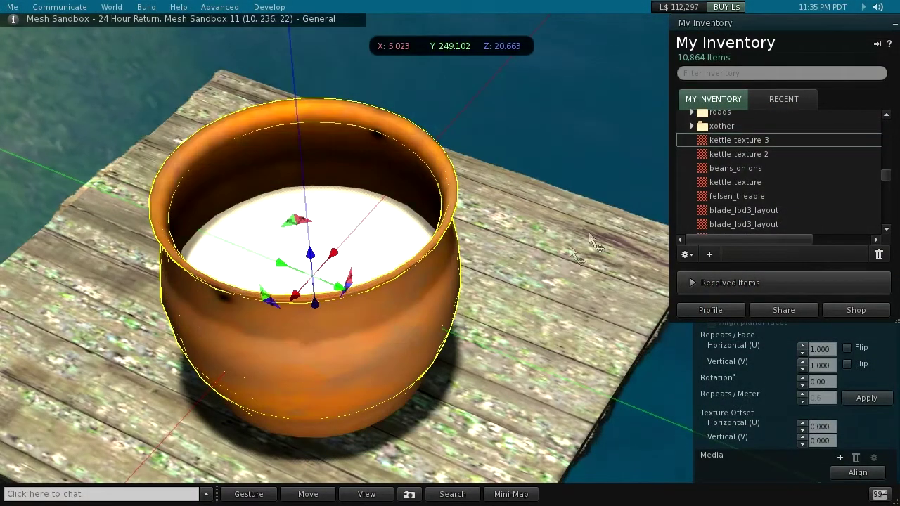
pyautogui.moveTo(737, 168); pyautogui.dragTo(382, 220)
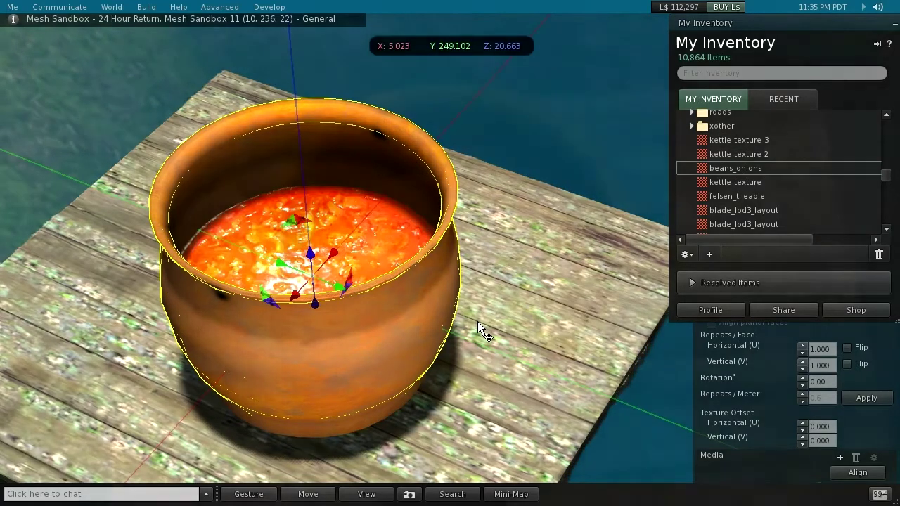